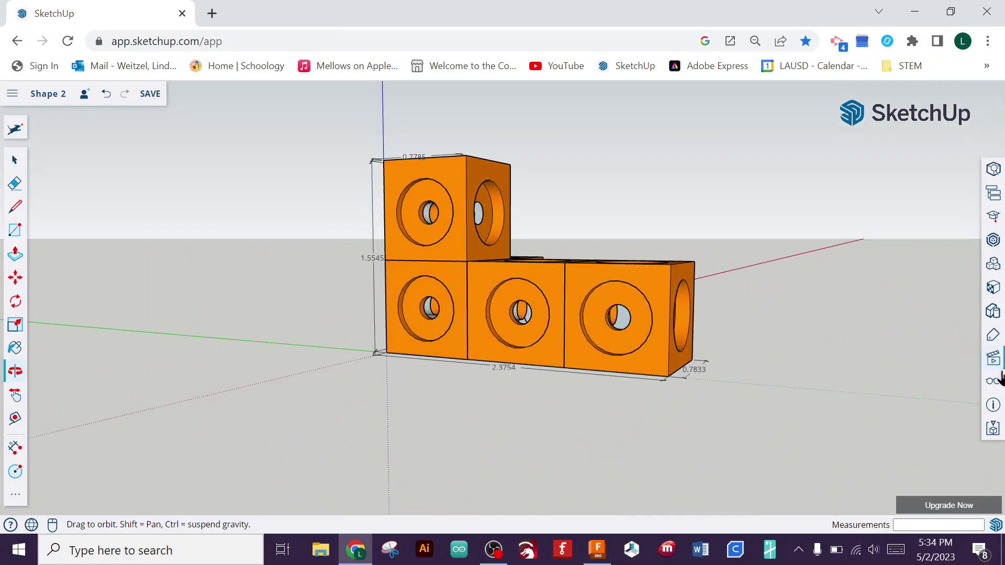
# Step: Examine the orange snap-cube assembly from several sides, including from above
pyautogui.moveTo(973, 421); pyautogui.dragTo(429, 479)
pyautogui.press('space')
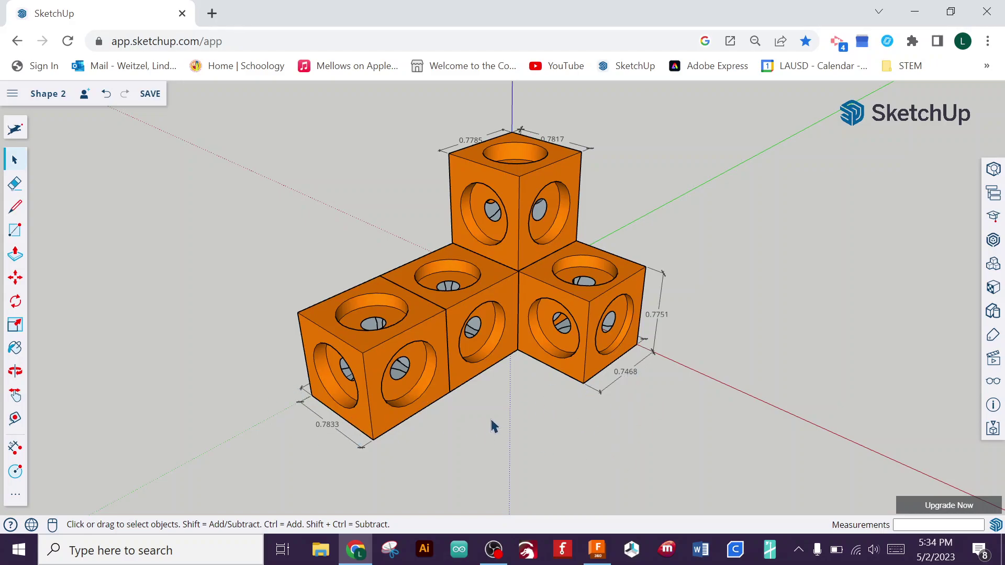
pyautogui.moveTo(460, 436); pyautogui.dragTo(494, 471, button='middle')
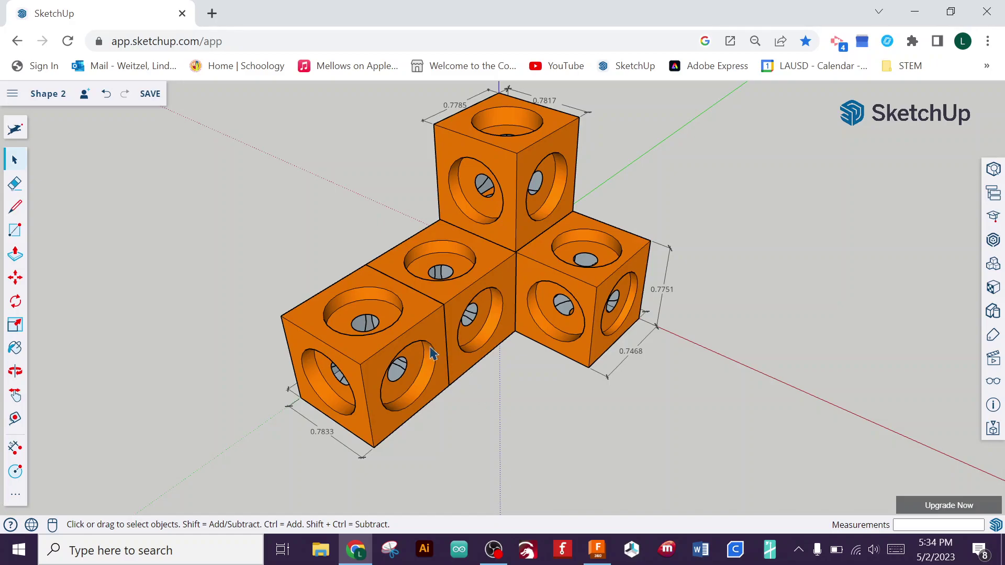
pyautogui.moveTo(530, 417); pyautogui.dragTo(401, 366, button='middle')
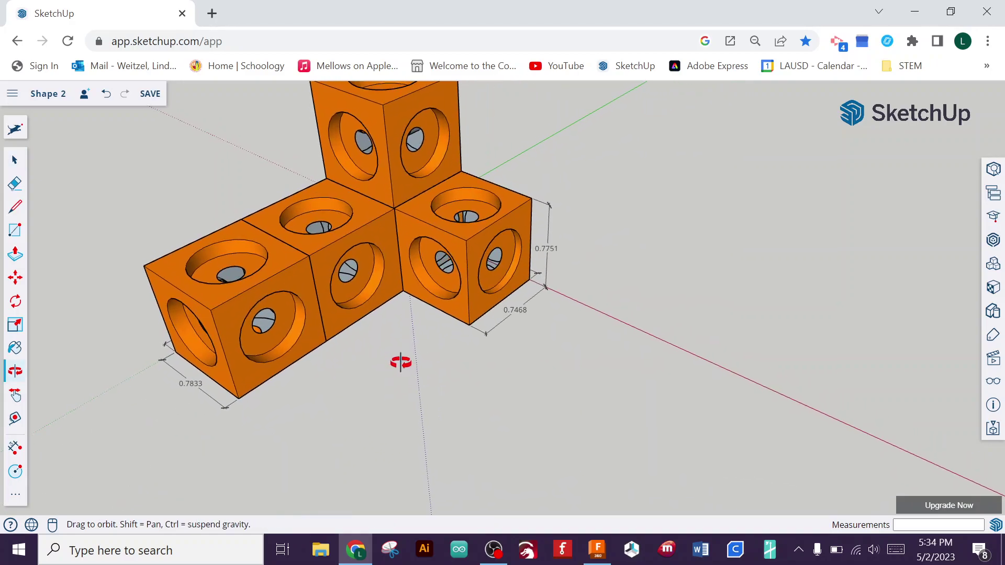
pyautogui.moveTo(448, 428); pyautogui.dragTo(605, 435, button='middle')
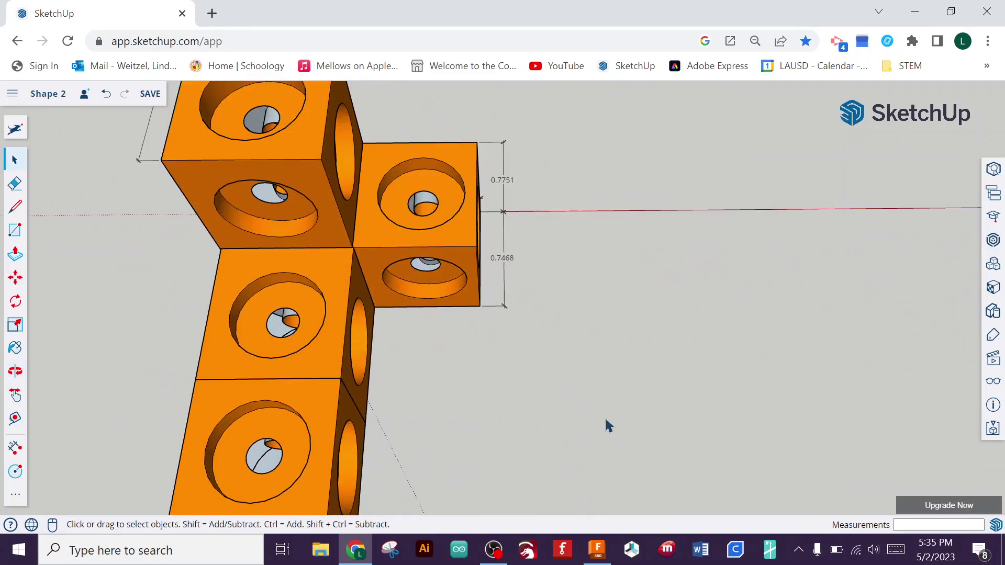
pyautogui.moveTo(611, 346); pyautogui.dragTo(469, 408, button='middle')
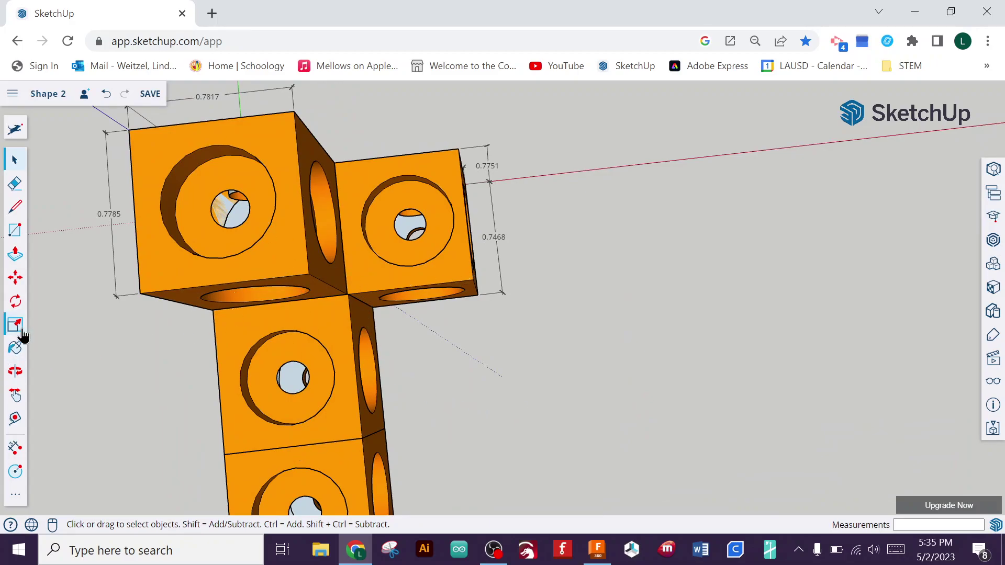
# Step: Draw a closed L-shaped outline beside the cubes, starting on the red axis, with a long side of about 2 1/2" parallel to the green axis
pyautogui.press('l')
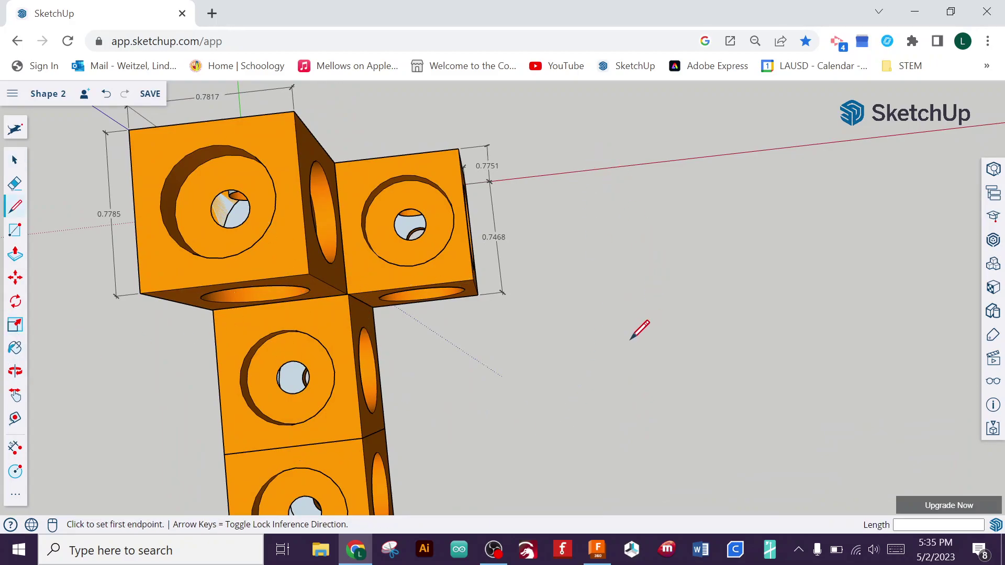
pyautogui.scroll(-3, 640, 331)
pyautogui.moveTo(637, 352); pyautogui.dragTo(635, 293, button='middle')
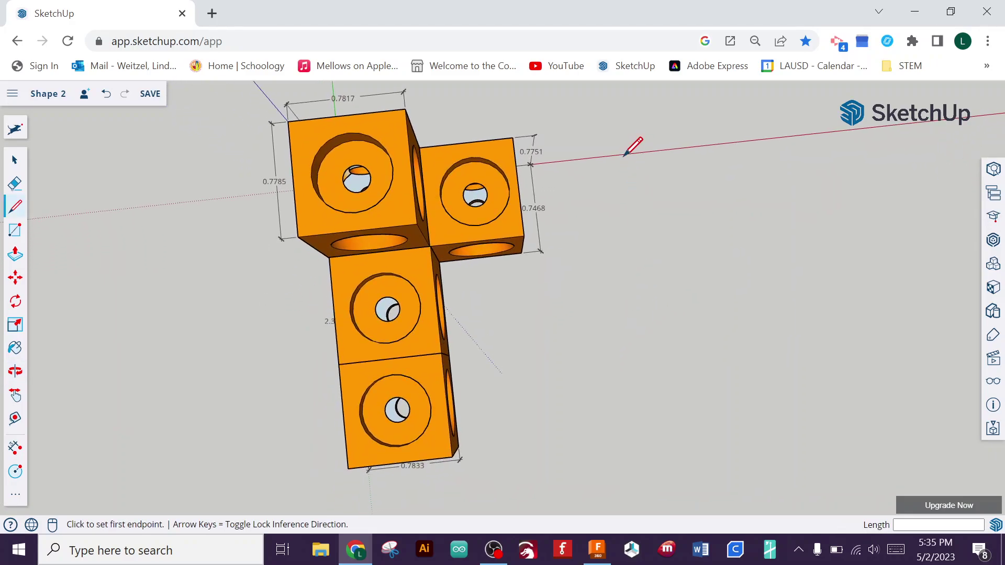
pyautogui.click(624, 156)
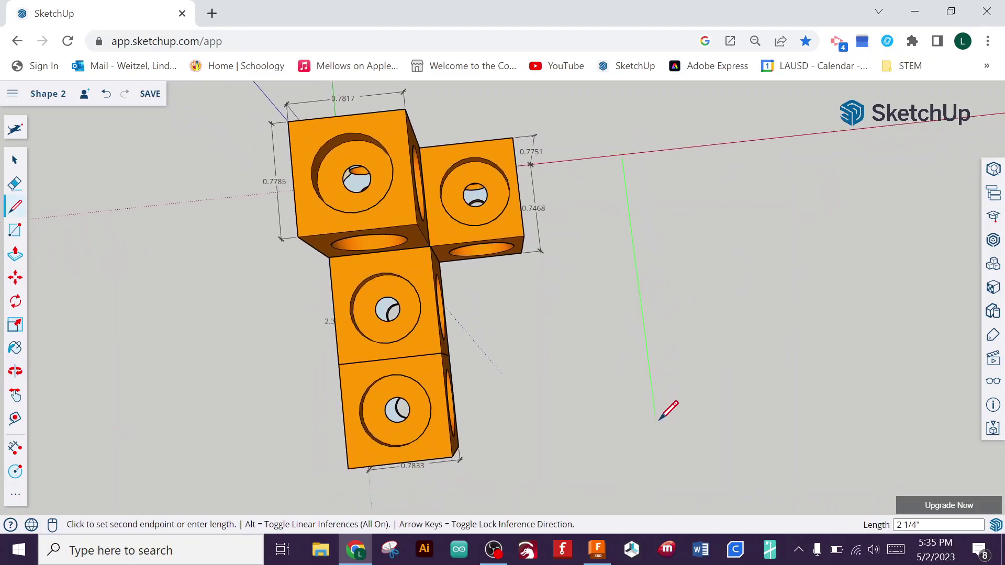
pyautogui.click(660, 441)
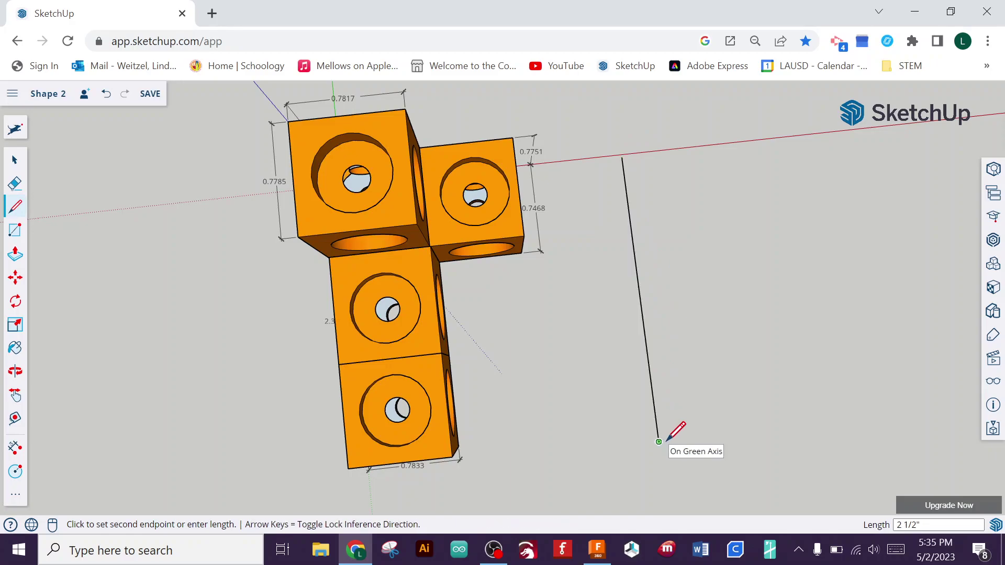
pyautogui.click(754, 432)
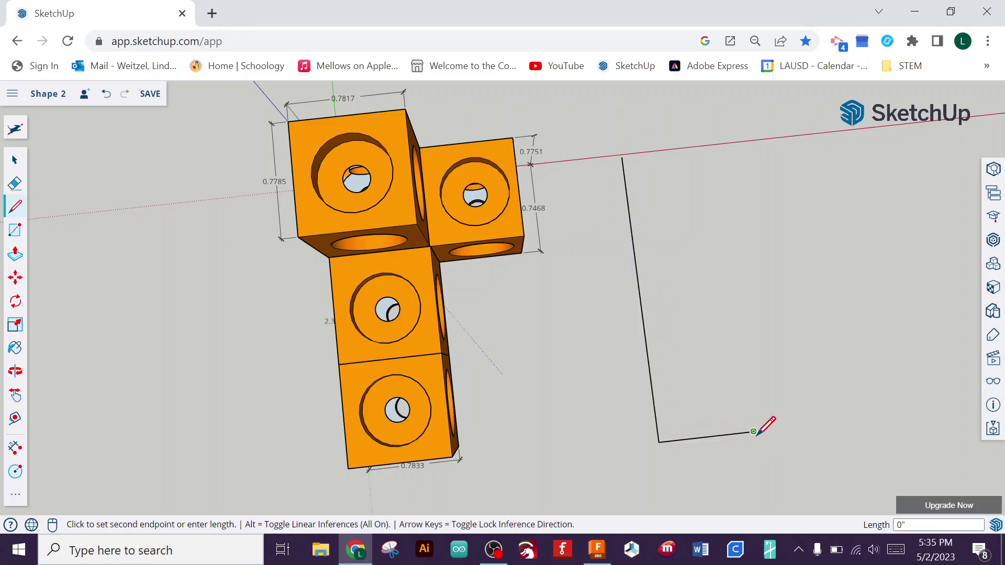
pyautogui.click(725, 237)
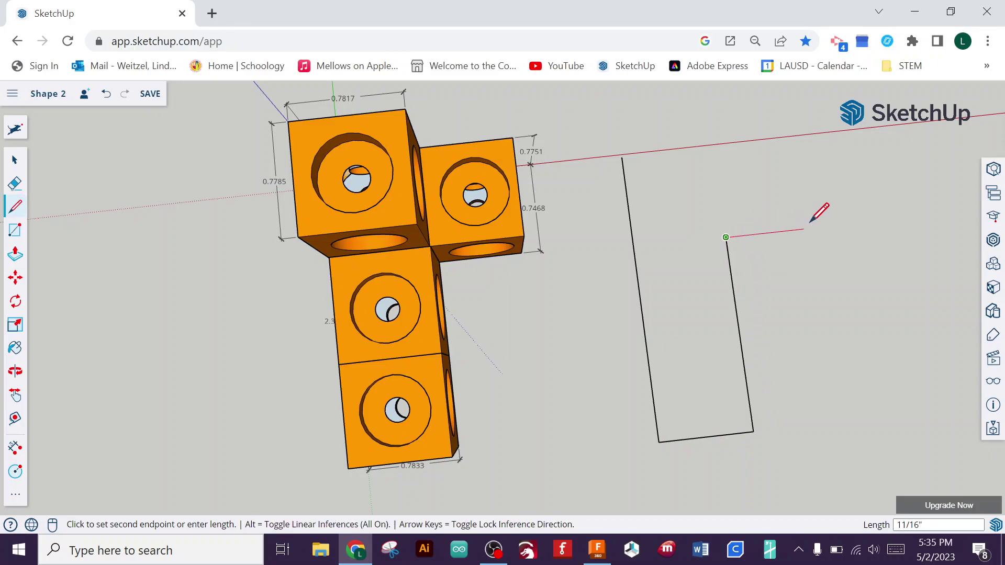
pyautogui.click(818, 227)
pyautogui.click(803, 137)
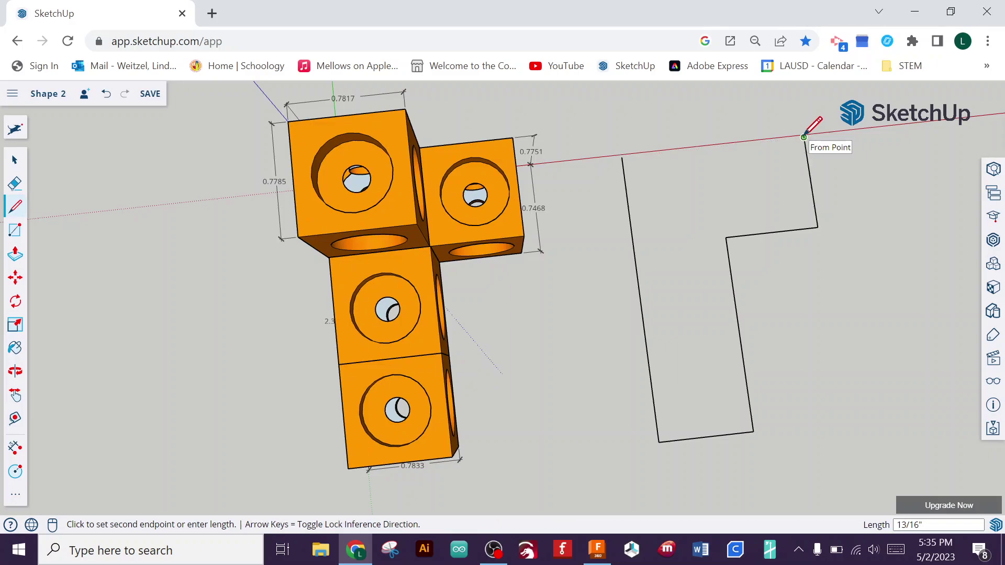
pyautogui.click(622, 157)
# Step: Extrude the L-shaped face upward by about 3/4" with Push/Pull
pyautogui.moveTo(785, 430); pyautogui.dragTo(757, 342, button='middle')
pyautogui.press('p')
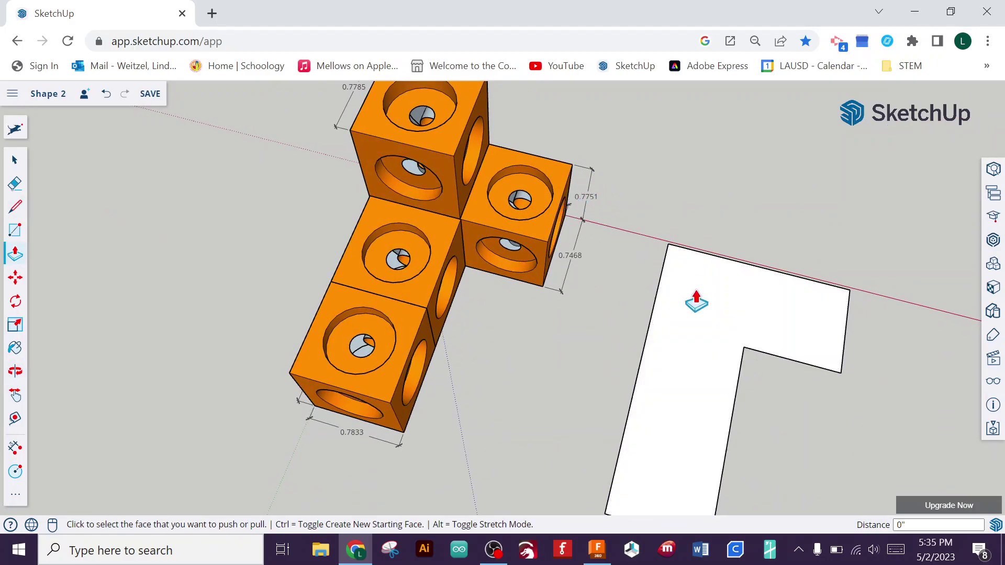
pyautogui.click(697, 407)
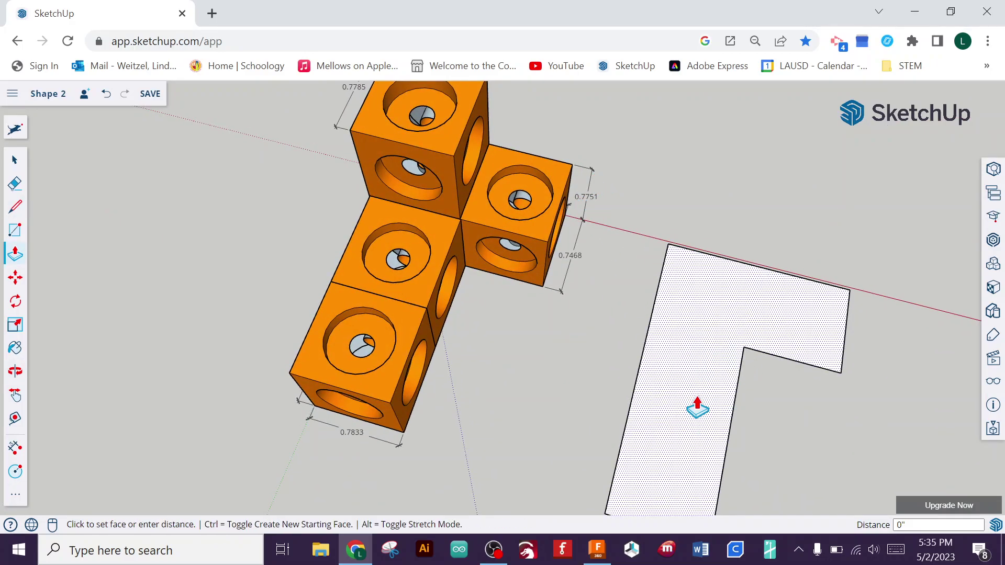
pyautogui.click(702, 353)
# Step: Draw two lines on the L-shaped block's top face to mark off a square at its outer corner, meeting near the inner corner
pyautogui.click(15, 371)
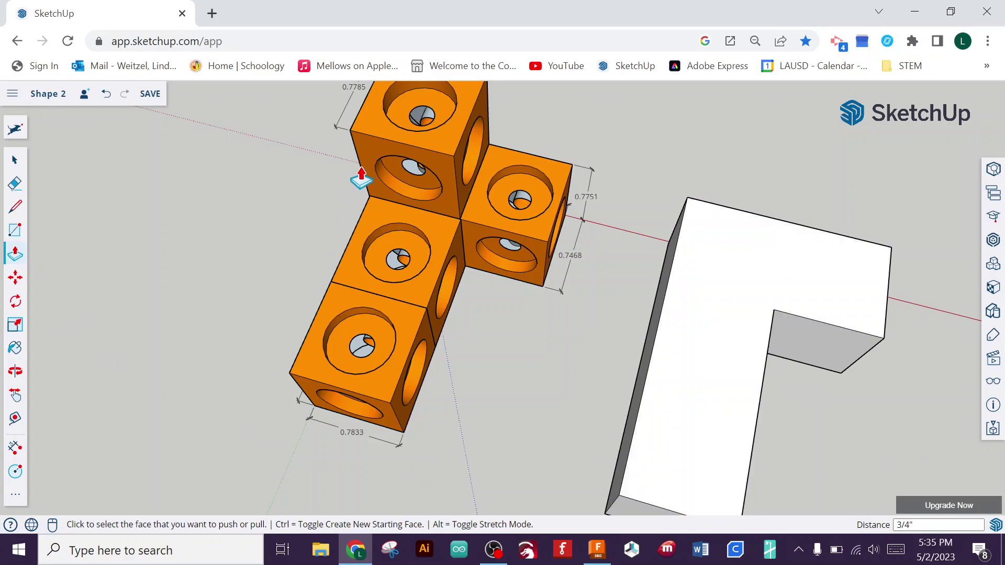
pyautogui.moveTo(471, 347); pyautogui.dragTo(459, 421)
pyautogui.press('p')
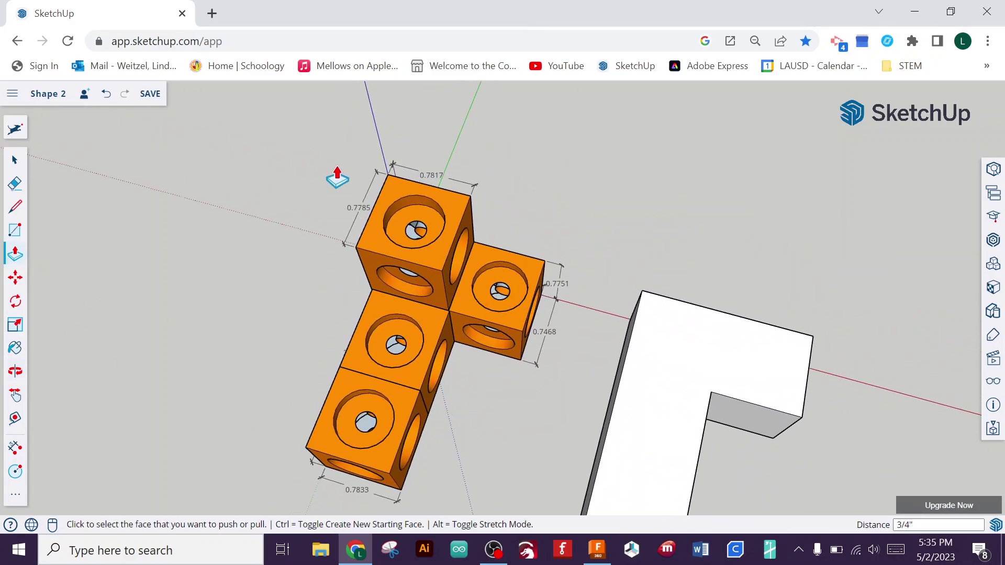
pyautogui.press('l')
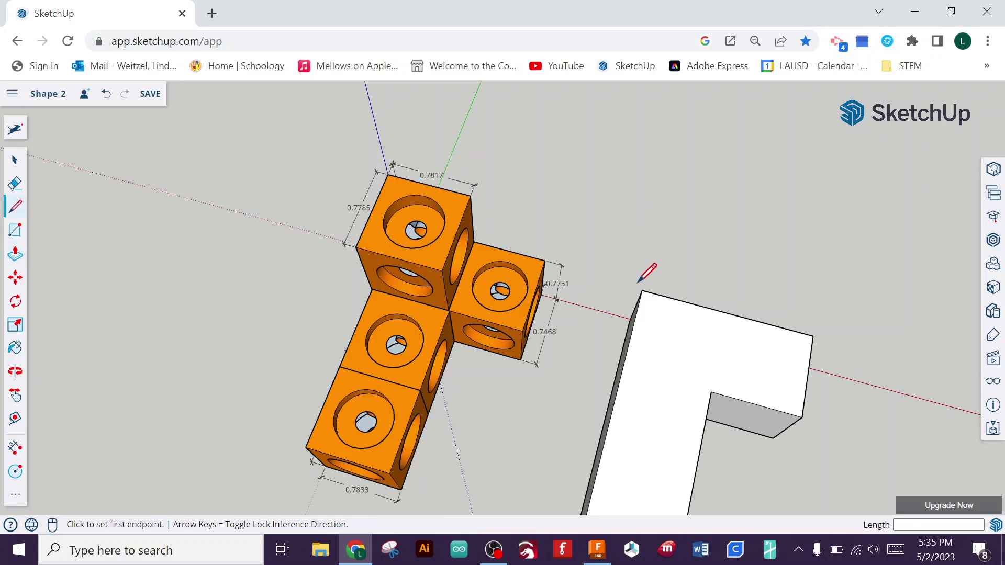
pyautogui.click(642, 290)
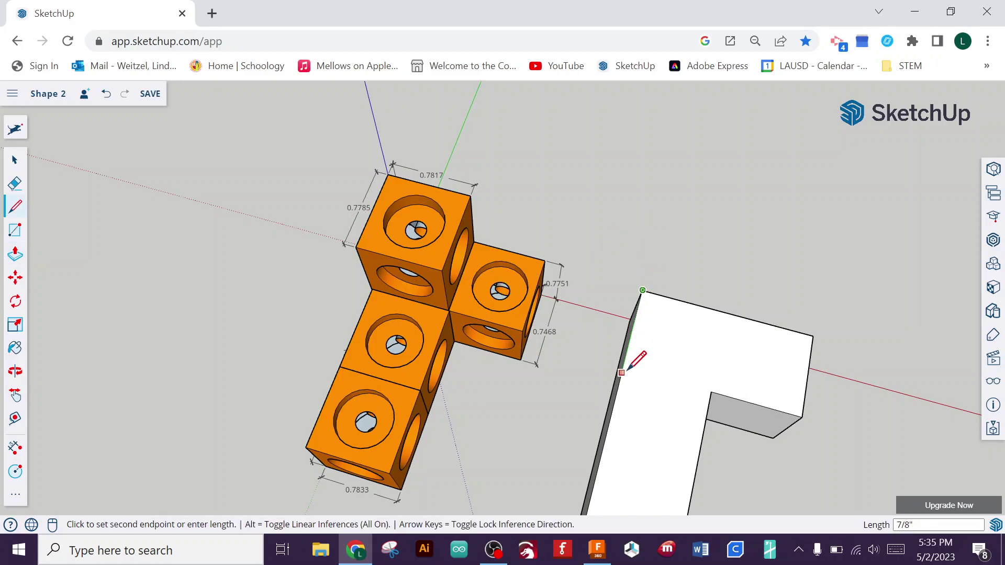
pyautogui.press('Escape')
pyautogui.click(642, 290)
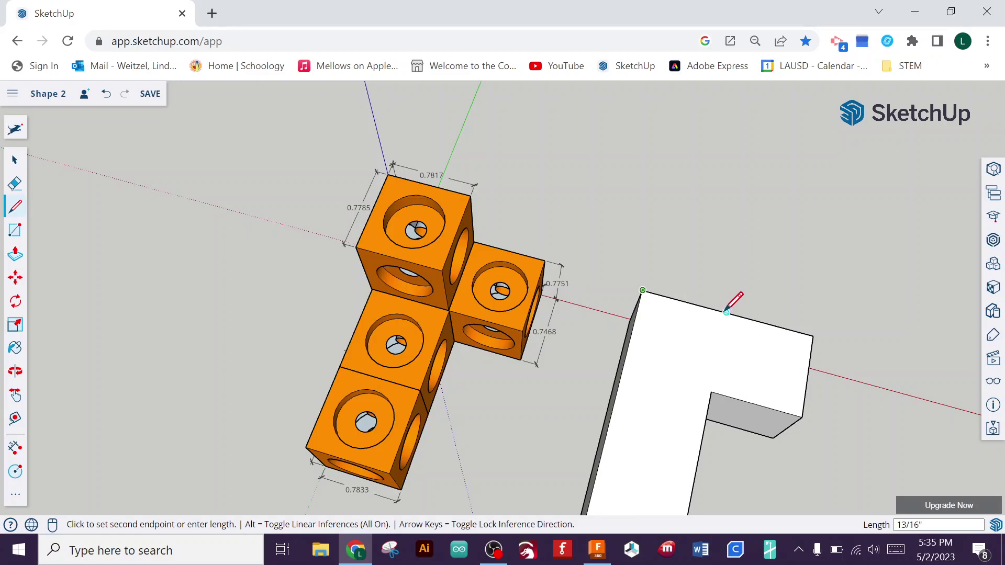
pyautogui.press('Escape')
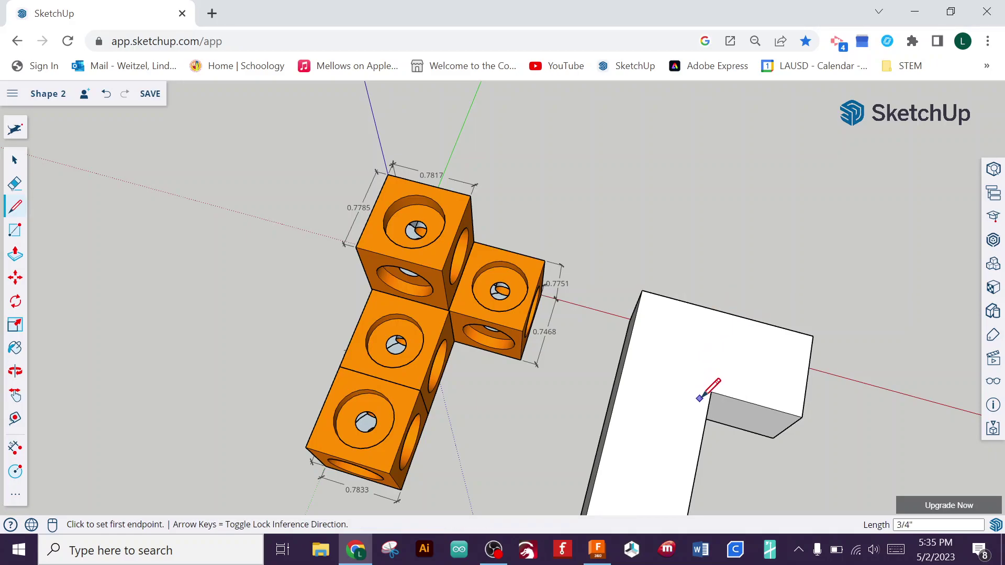
pyautogui.click(621, 372)
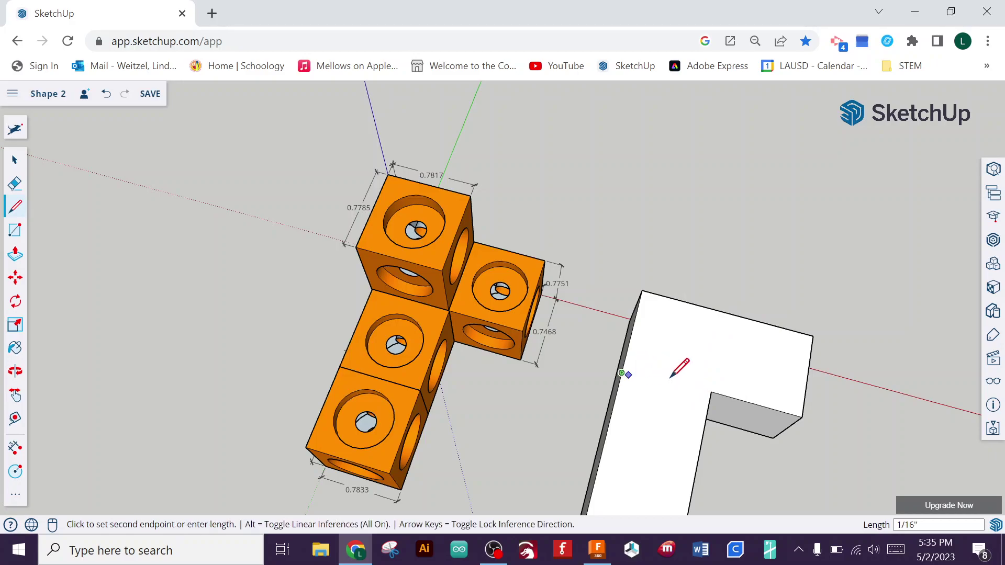
pyautogui.click(702, 395)
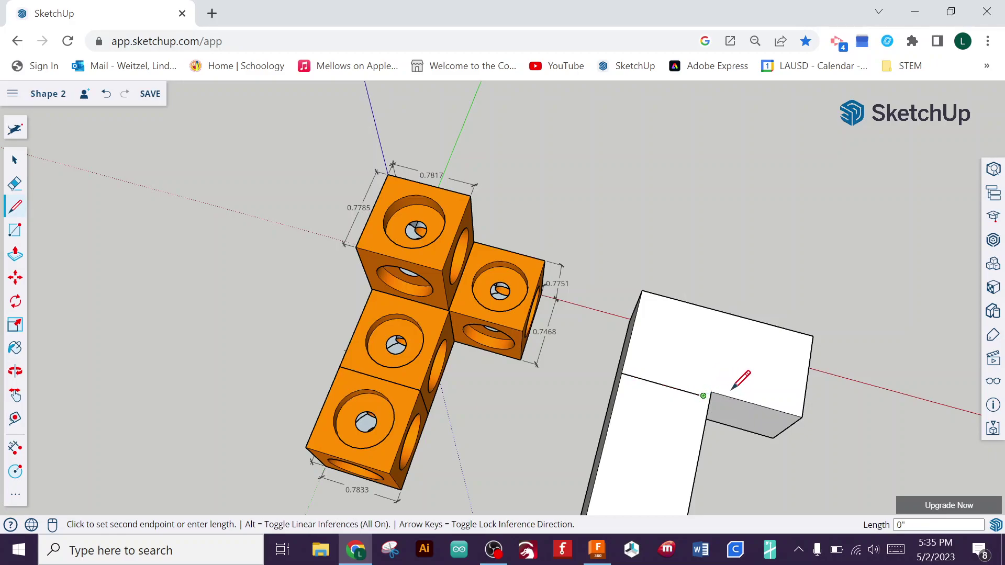
pyautogui.click(720, 311)
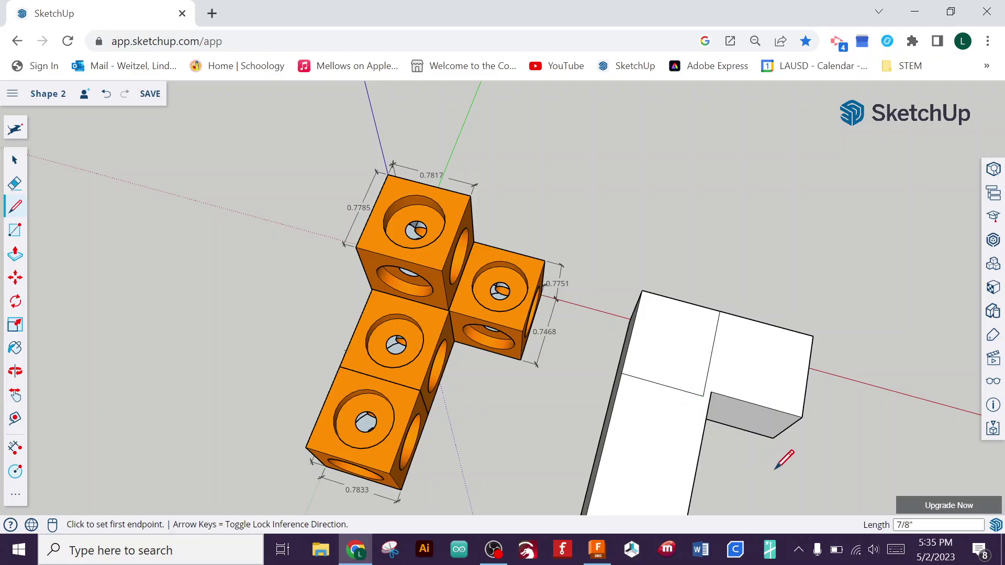
# Step: Pull the corner square of the white block's top face up by about 13/16" to form the raised cube
pyautogui.press('p')
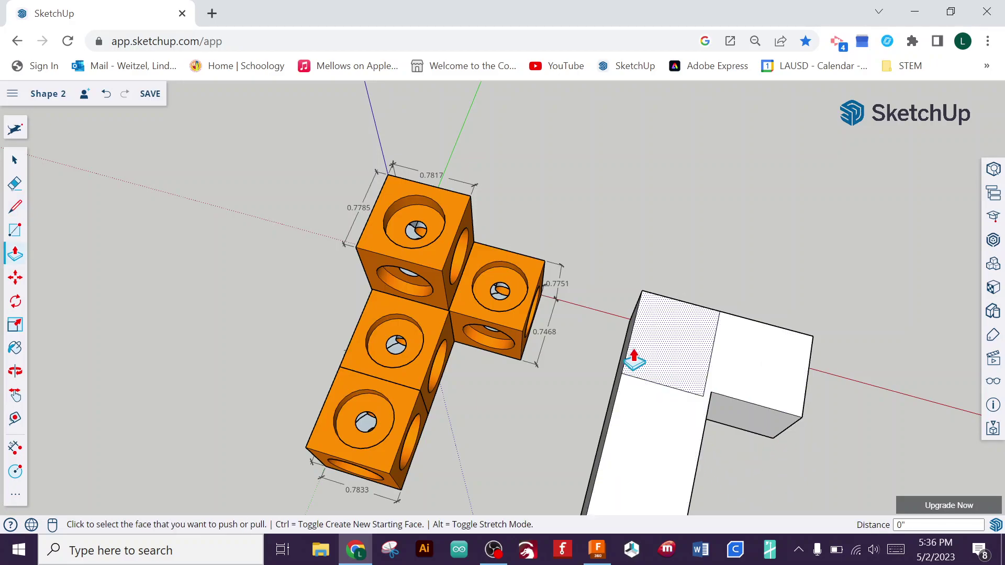
pyautogui.click(675, 351)
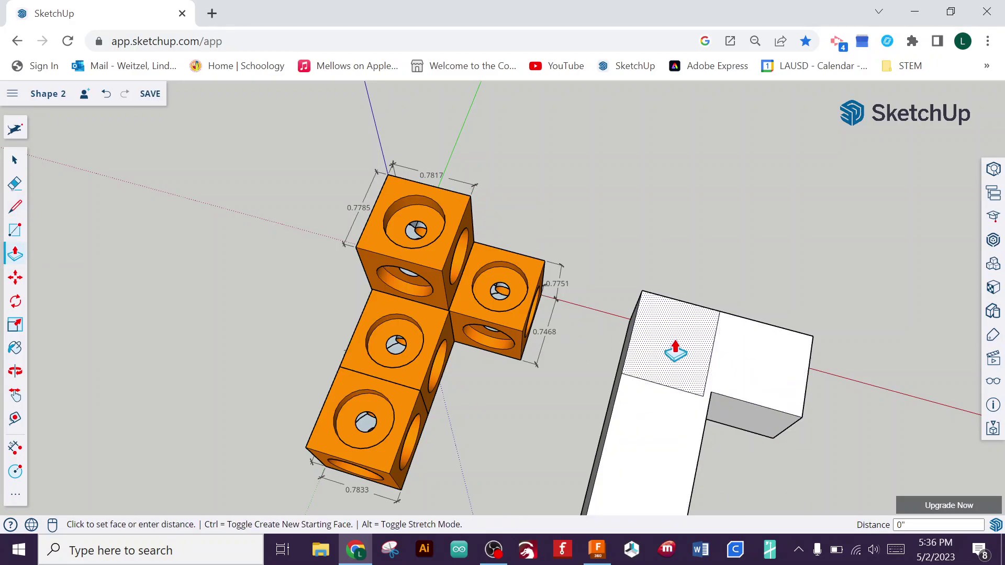
pyautogui.click(677, 305)
pyautogui.moveTo(735, 465)
pyautogui.mouseDown(button='middle')
pyautogui.moveTo(704, 231)
pyautogui.moveTo(682, 308)
pyautogui.moveTo(597, 341)
pyautogui.moveTo(586, 358)
pyautogui.moveTo(565, 321)
pyautogui.mouseUp(button='middle')
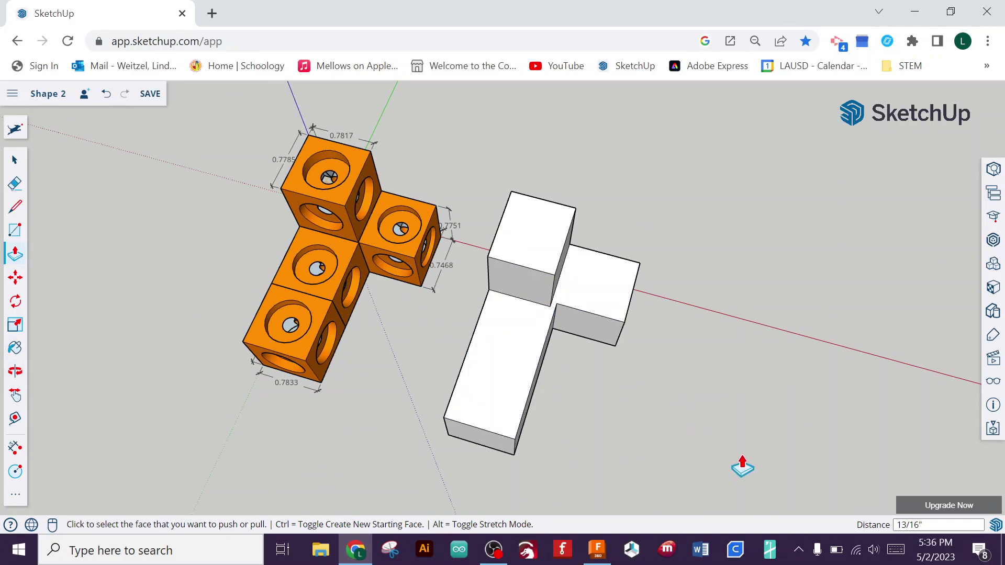
pyautogui.moveTo(646, 473); pyautogui.dragTo(670, 391, button='middle')
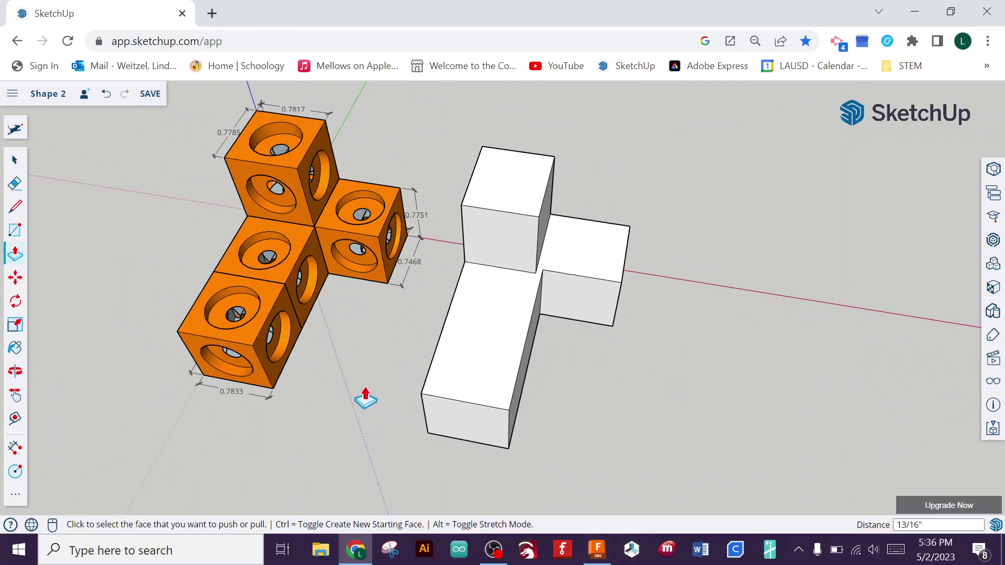
# Step: Switch to Fusion 360, check the document units of the EXAMPLE Snap Cubes design, and return to SketchUp
pyautogui.click(598, 551)
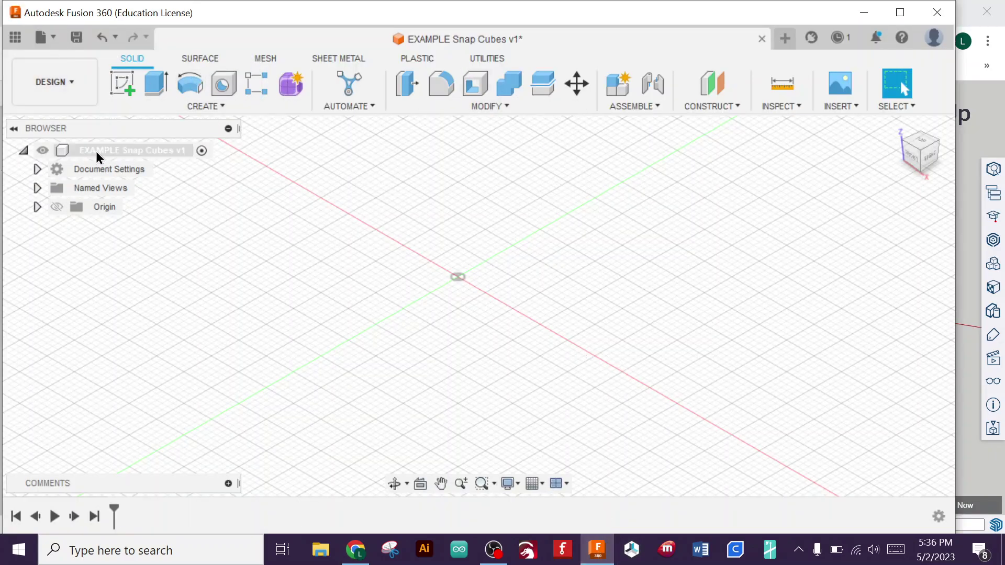
pyautogui.click(37, 169)
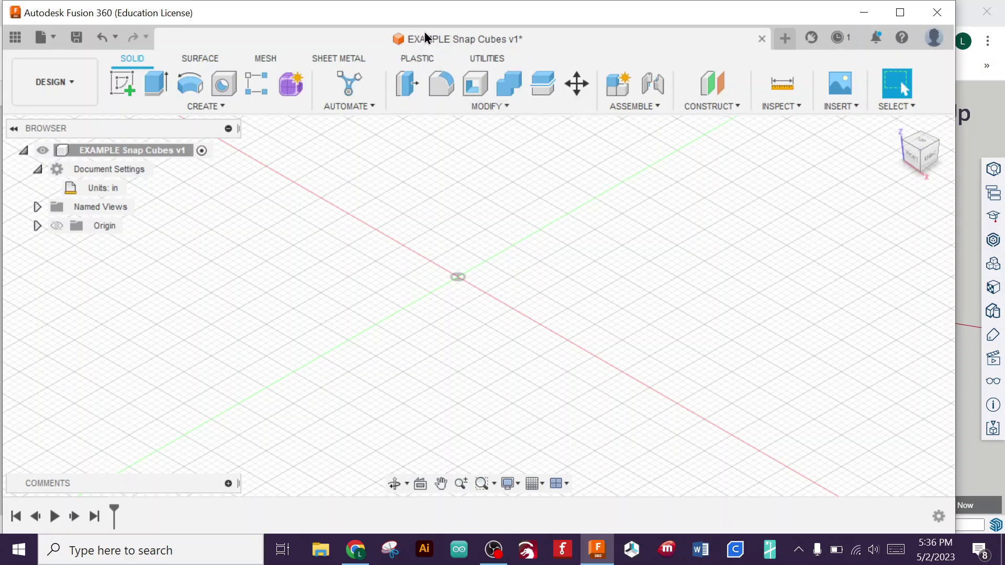
pyautogui.click(42, 37)
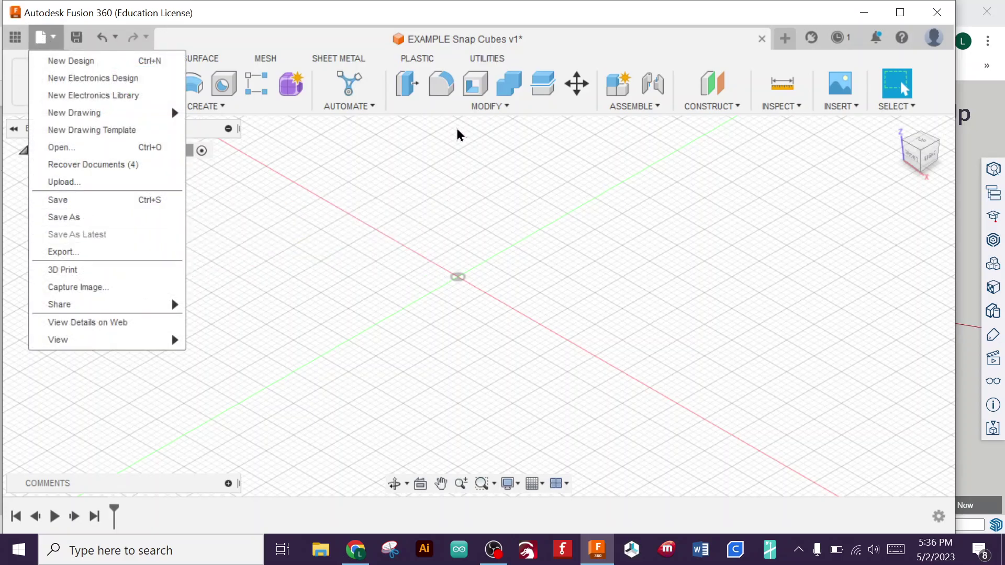
pyautogui.click(387, 250)
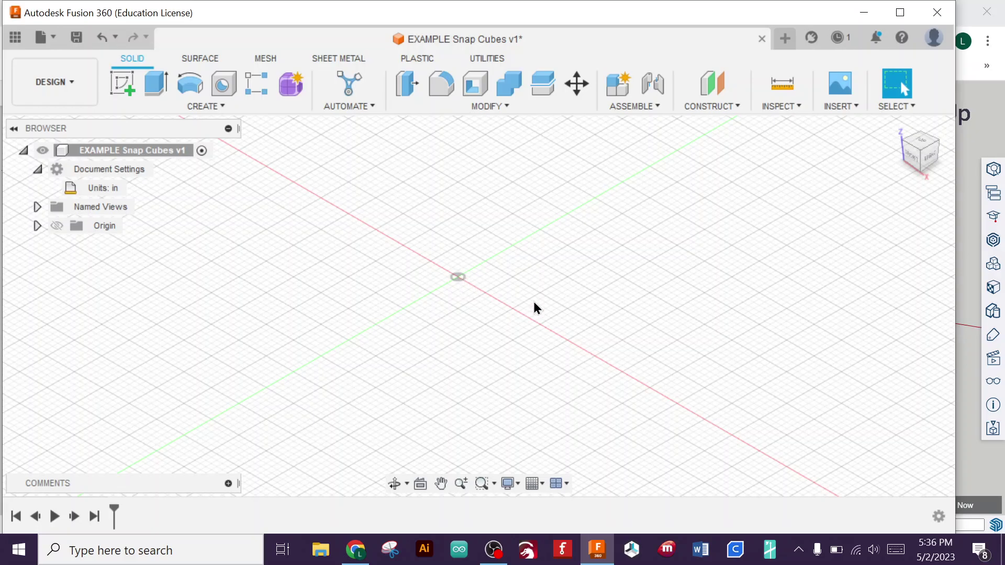
pyautogui.click(970, 325)
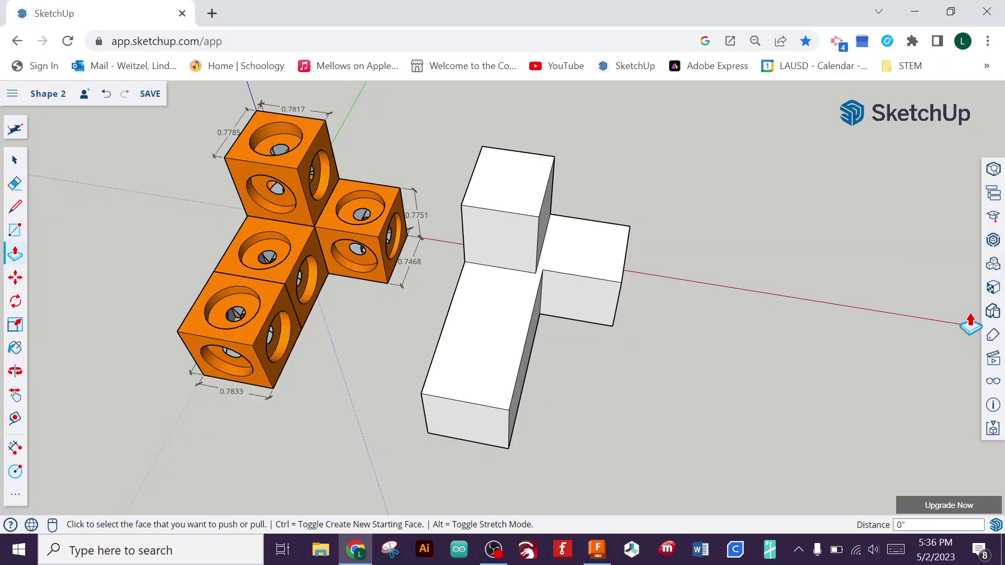
# Step: Switch to Fusion 360 and start a new sketch on the horizontal origin plane
pyautogui.click(597, 549)
pyautogui.click(120, 85)
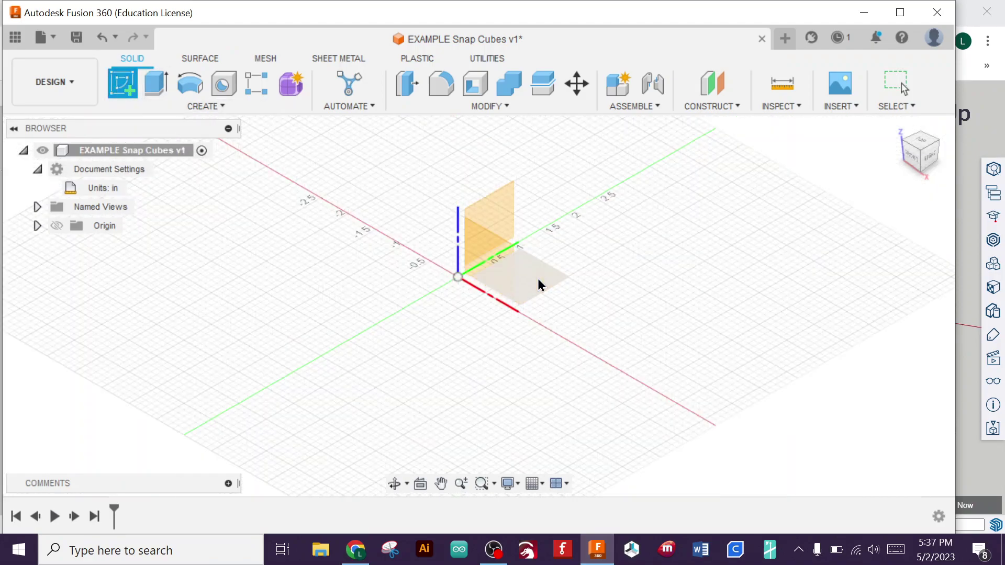
pyautogui.click(554, 278)
pyautogui.moveTo(508, 390)
pyautogui.mouseDown(button='middle')
pyautogui.moveTo(335, 303)
pyautogui.moveTo(342, 284)
pyautogui.mouseUp(button='middle')
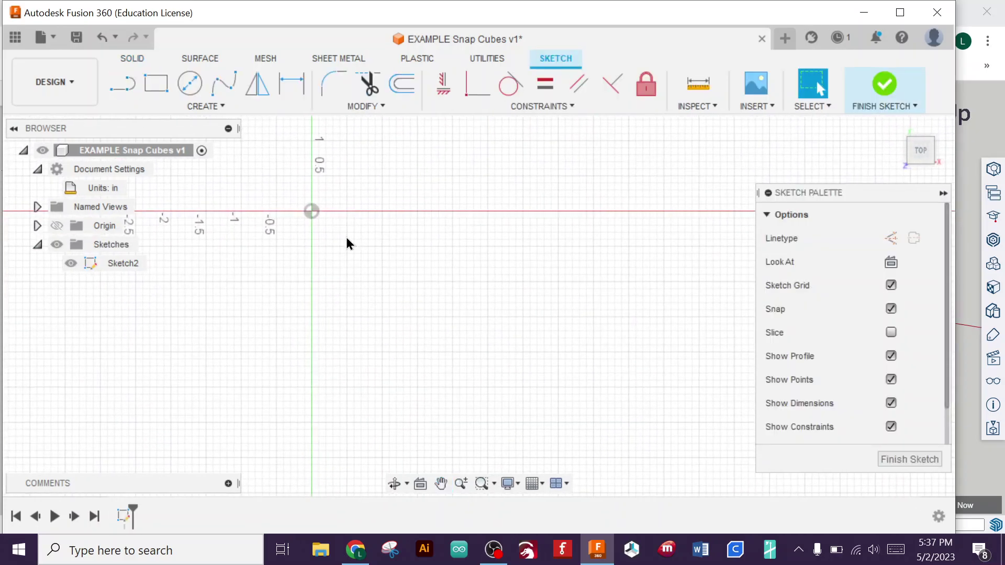
# Step: Draw a 2.3754 in vertical line down from the origin and place its dimension close beside the line
pyautogui.click(128, 84)
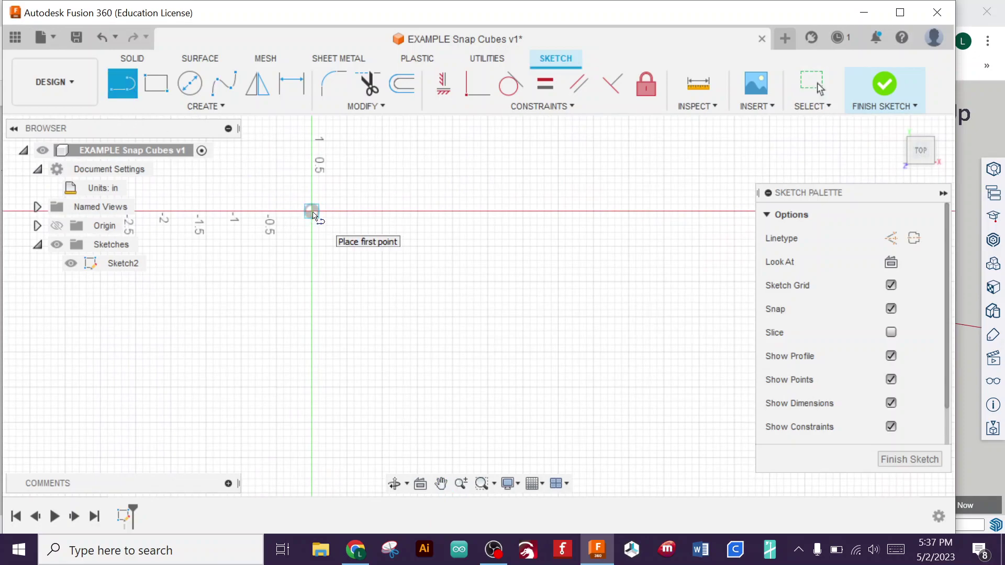
pyautogui.click(312, 211)
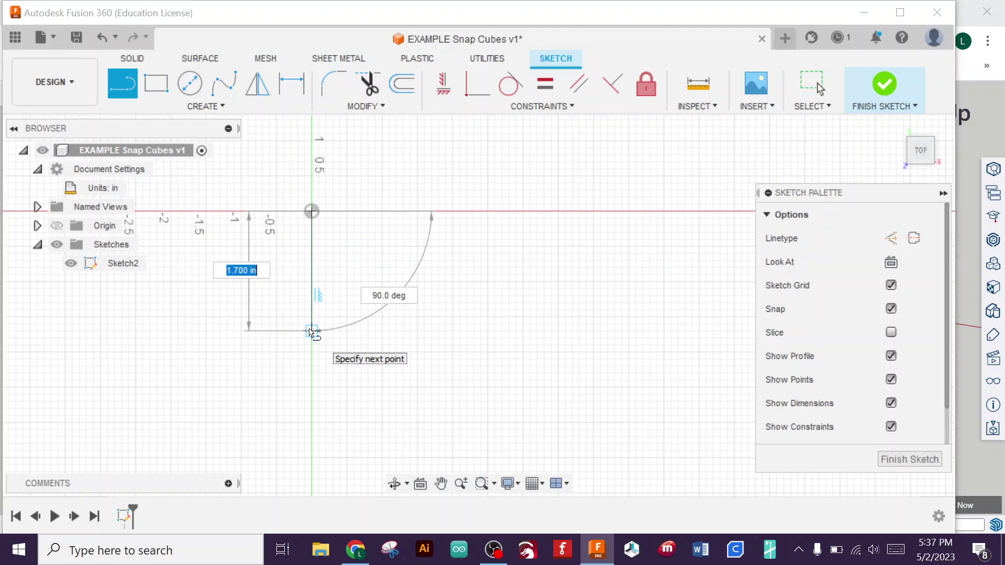
pyautogui.write('2.3754')
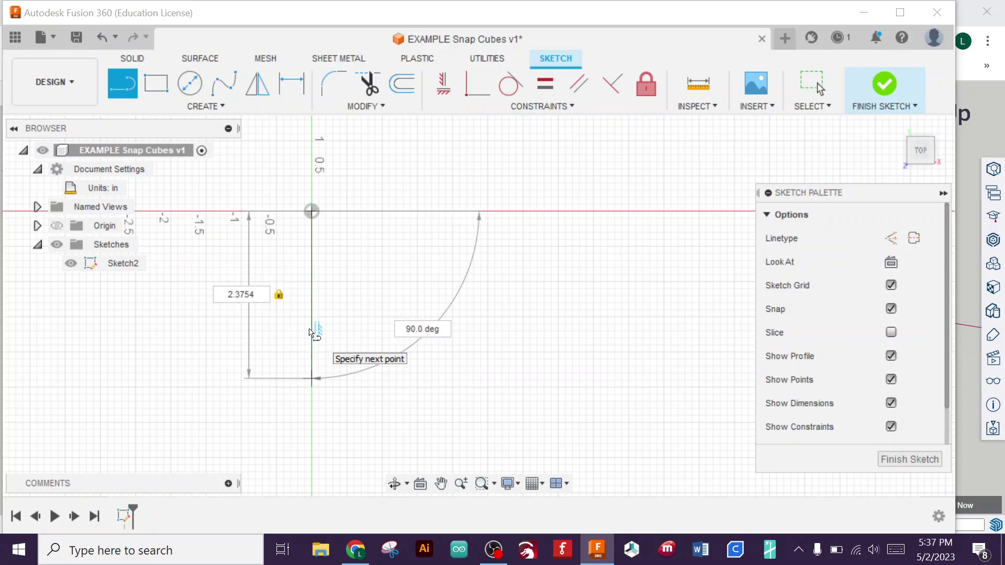
pyautogui.press('Return')
pyautogui.press('Escape')
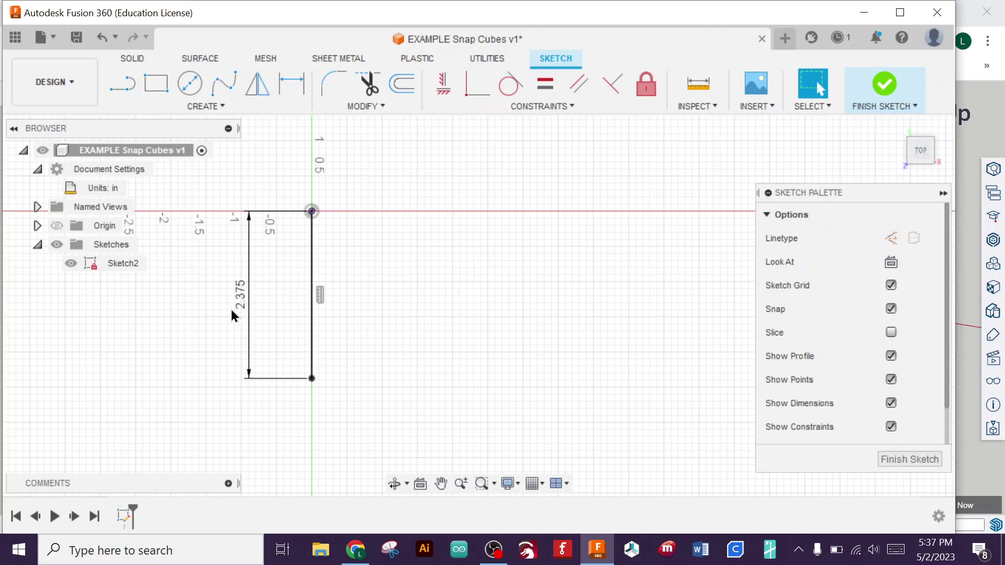
pyautogui.moveTo(237, 294); pyautogui.dragTo(291, 304)
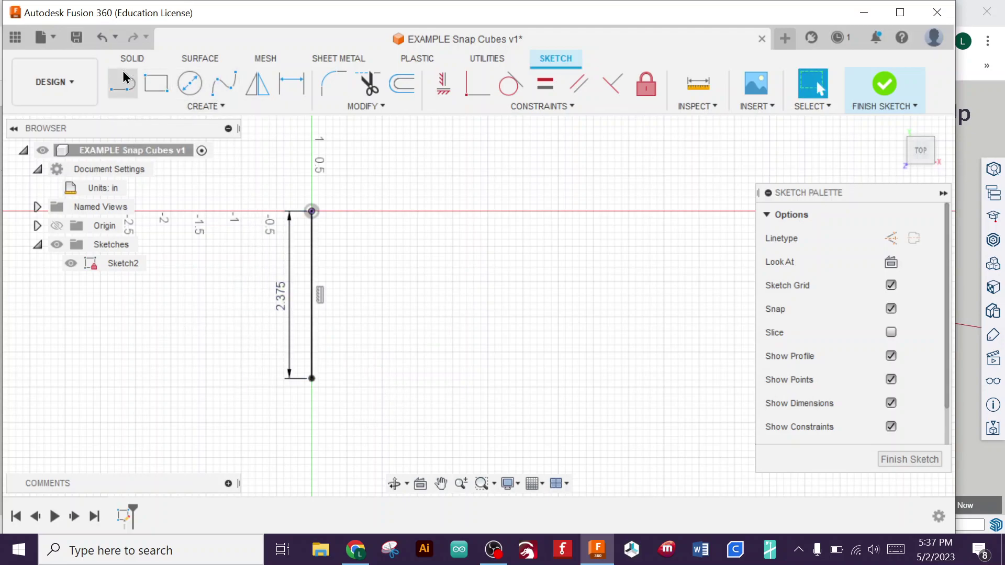
# Step: Draw a 0.783 in horizontal line to the right from the lower end of the vertical line
pyautogui.scroll(3, 334, 345)
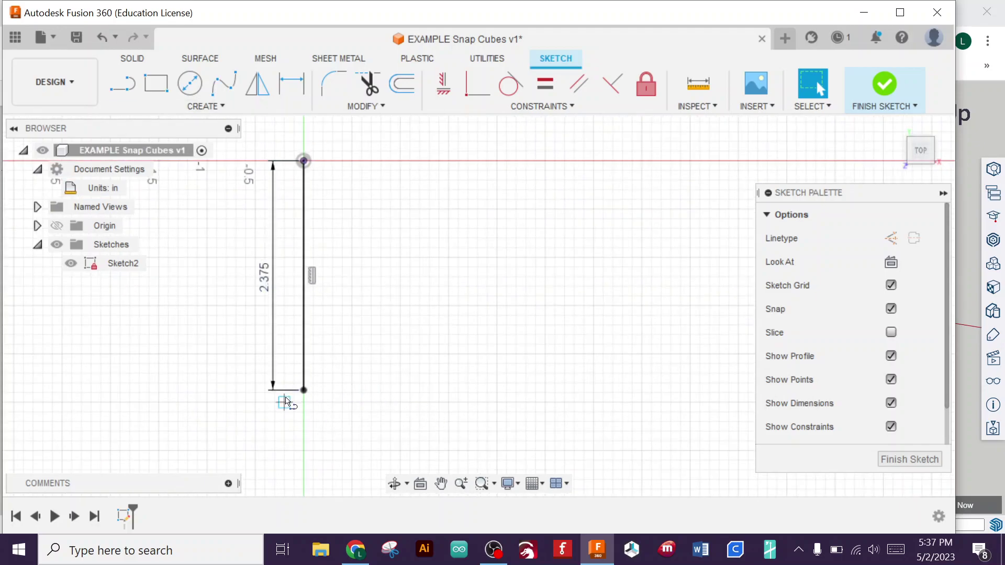
pyautogui.press('l')
pyautogui.click(304, 390)
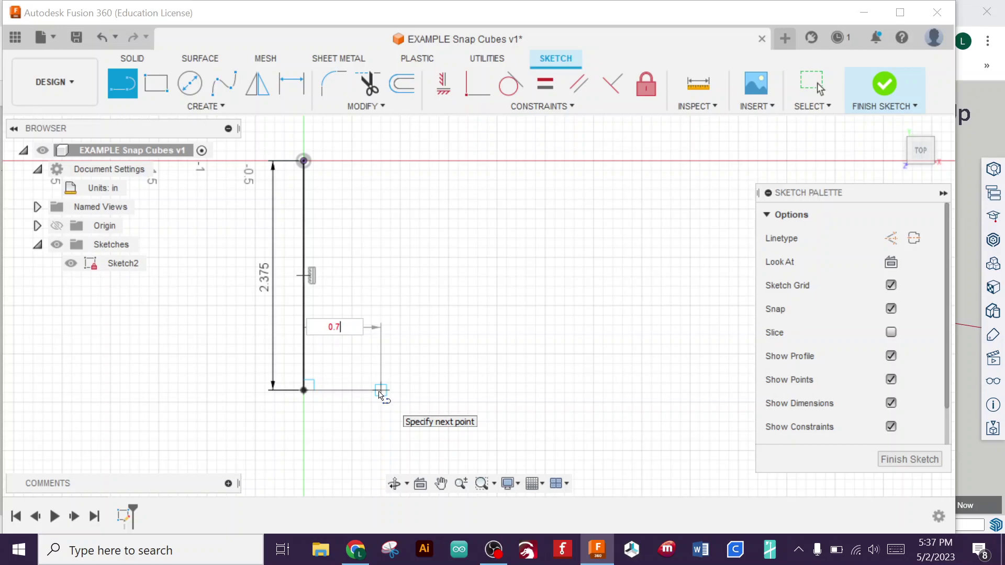
pyautogui.press('Tab')
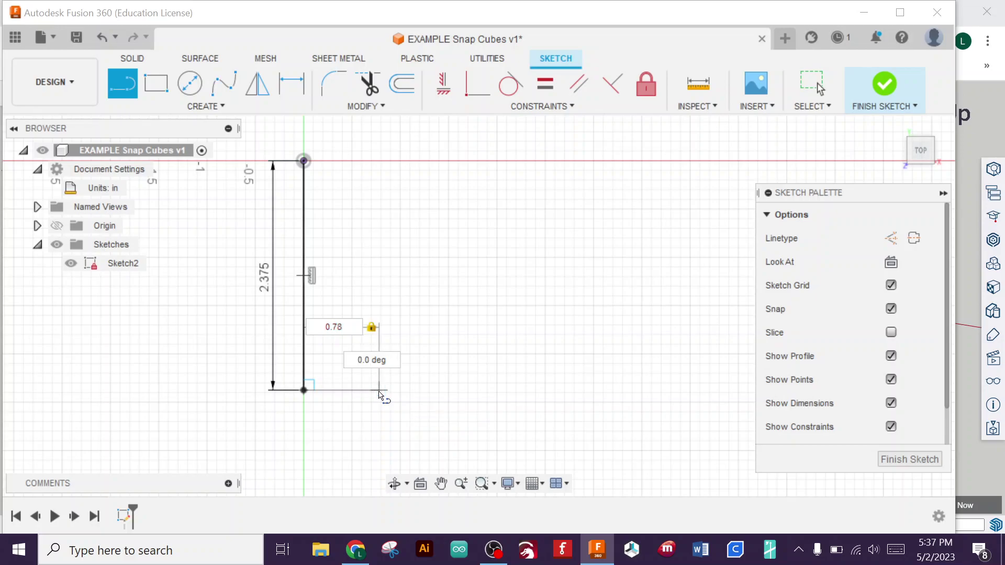
pyautogui.press('Return')
pyautogui.press('Escape')
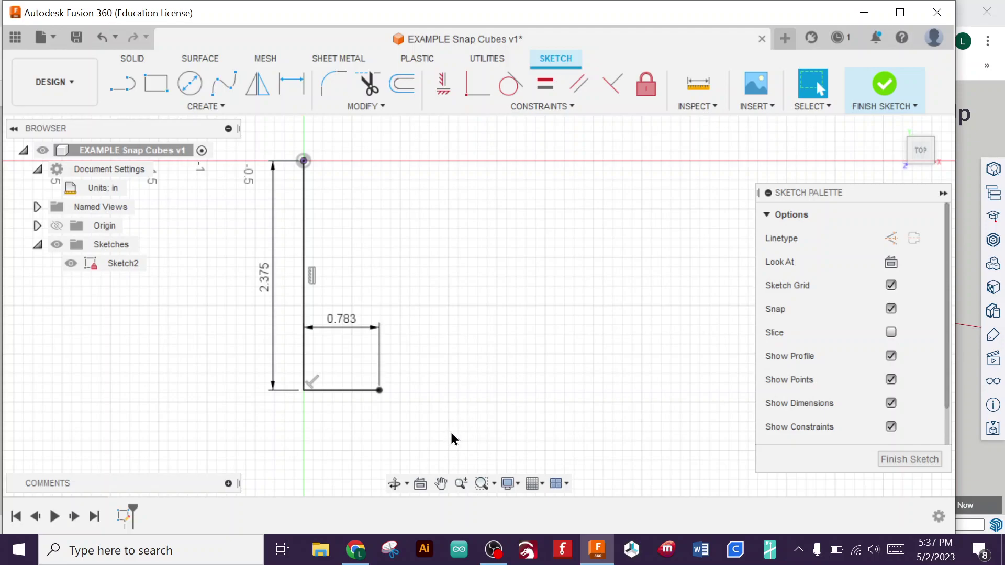
# Step: Draw a 1.5456 in horizontal line to the right from the origin
pyautogui.press('l')
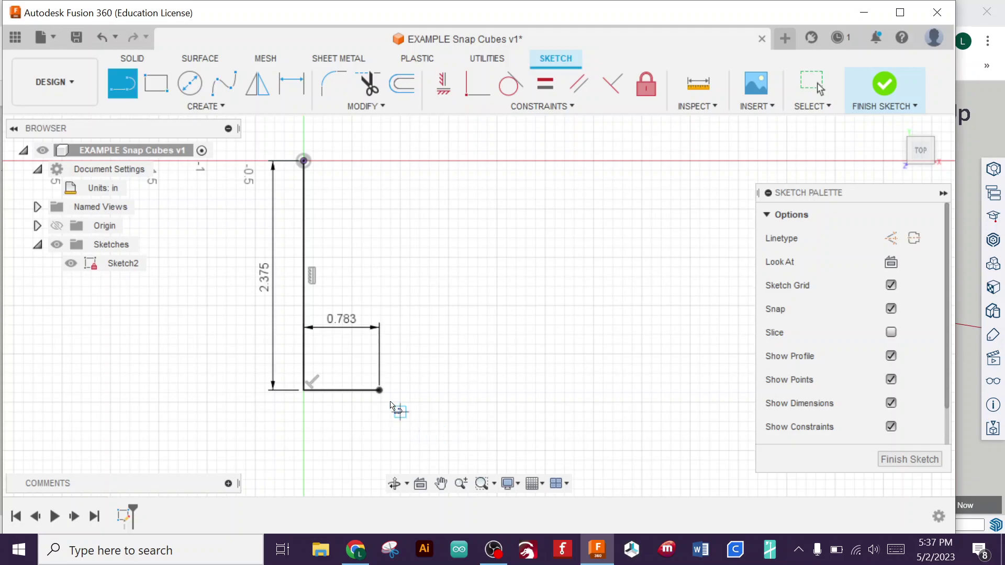
pyautogui.click(305, 161)
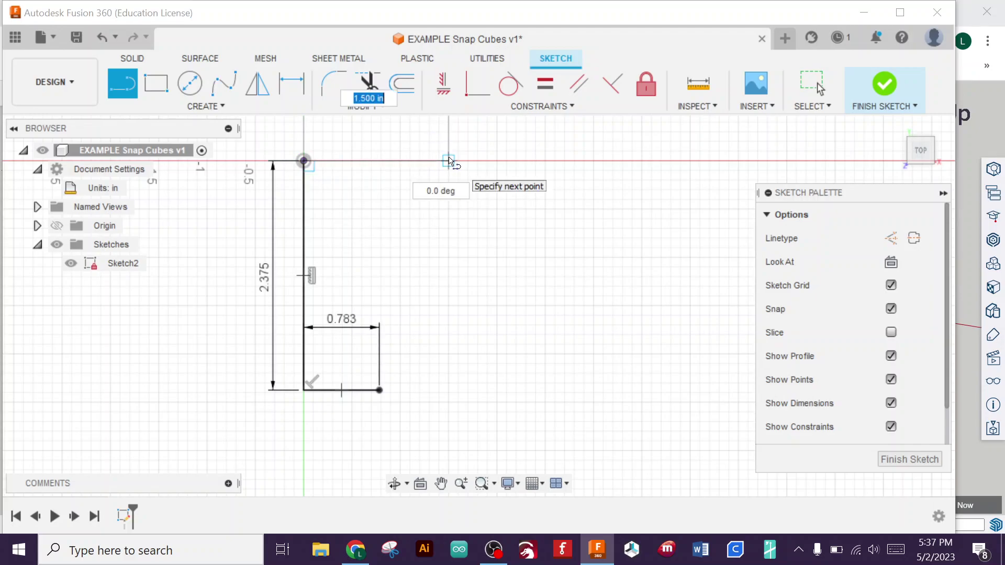
pyautogui.write('1.5456')
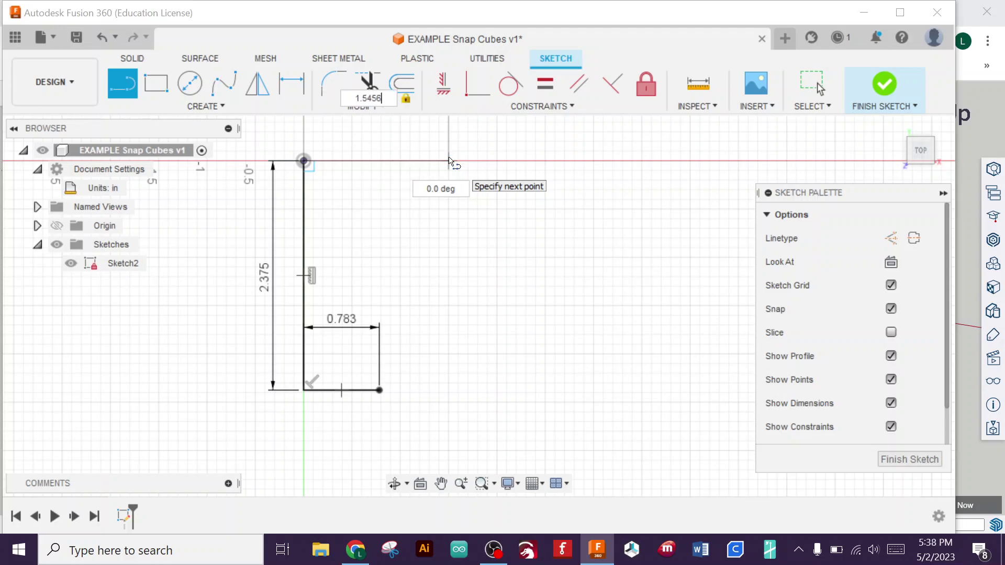
pyautogui.press('Return')
pyautogui.press('Escape')
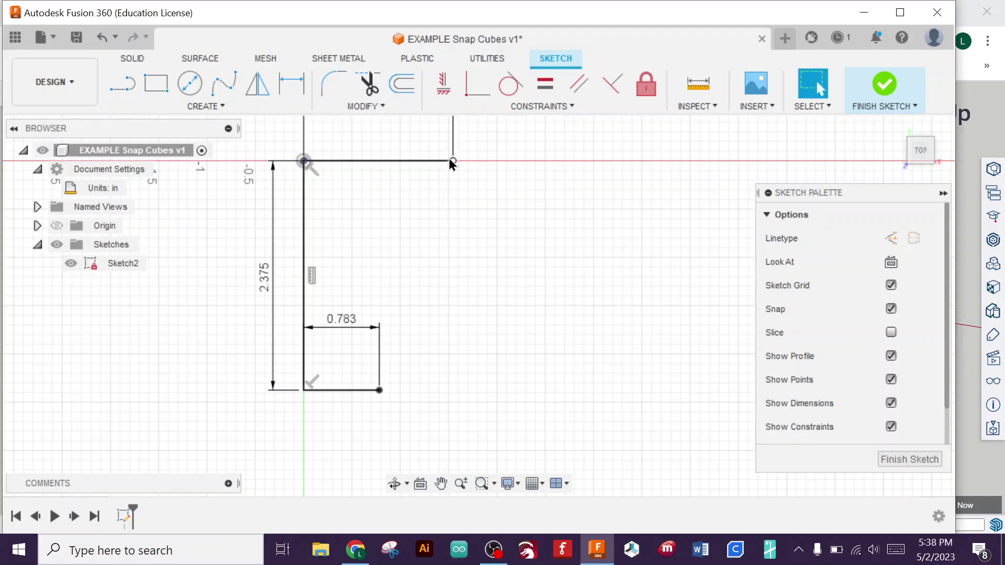
# Step: Draw a 0.747 in vertical line down from the free end of the upper horizontal line
pyautogui.press('l')
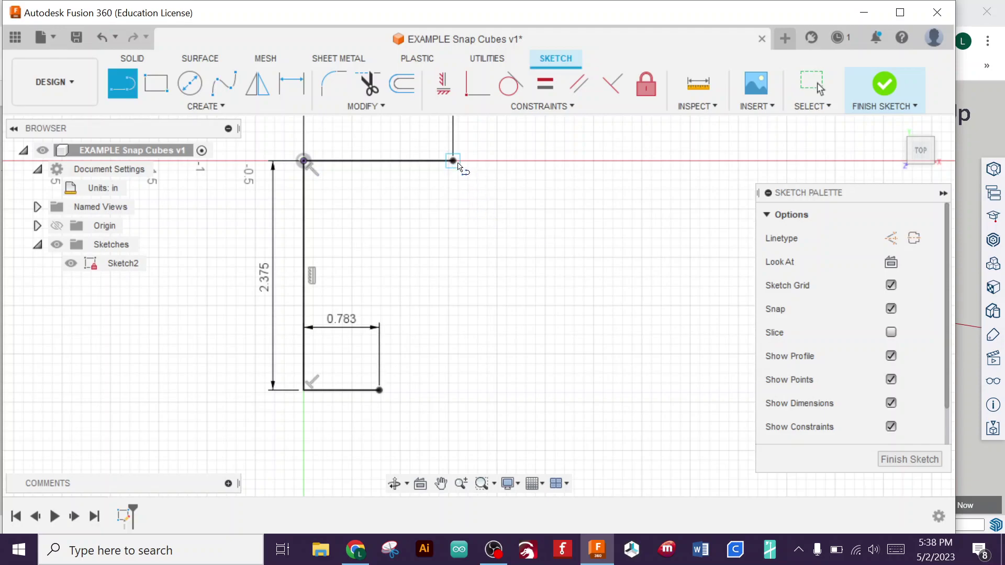
pyautogui.click(452, 162)
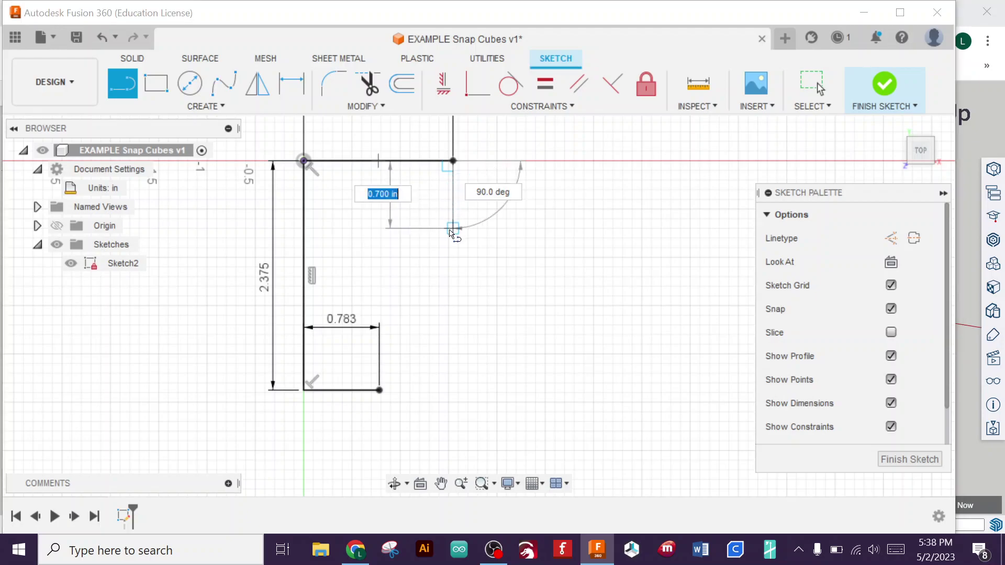
pyautogui.write('0')
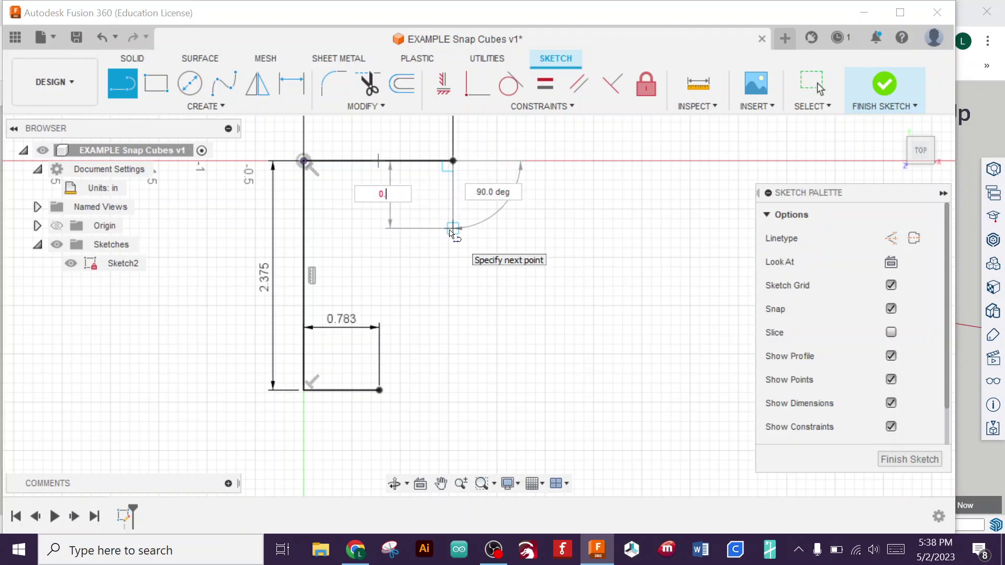
pyautogui.write('.7')
pyautogui.press('Tab')
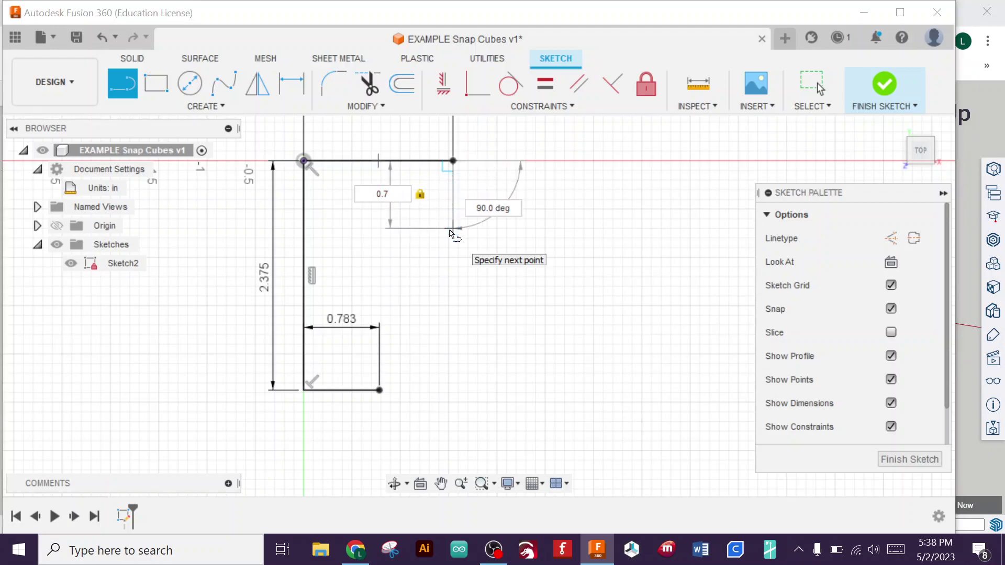
pyautogui.press('Return')
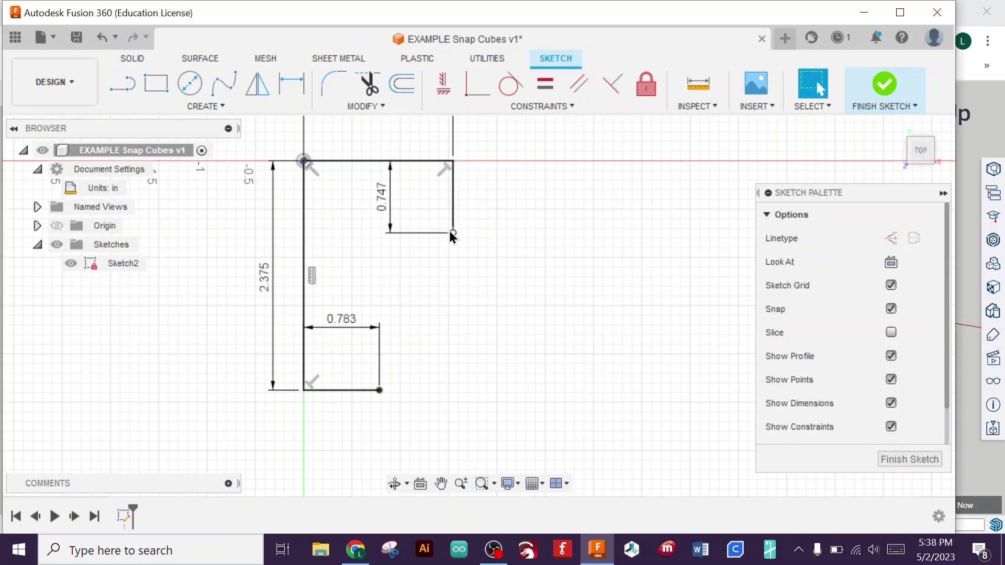
# Step: Move the dimensions of the short vertical line and both horizontal lines to the outside of the outline
pyautogui.moveTo(381, 199); pyautogui.dragTo(478, 202)
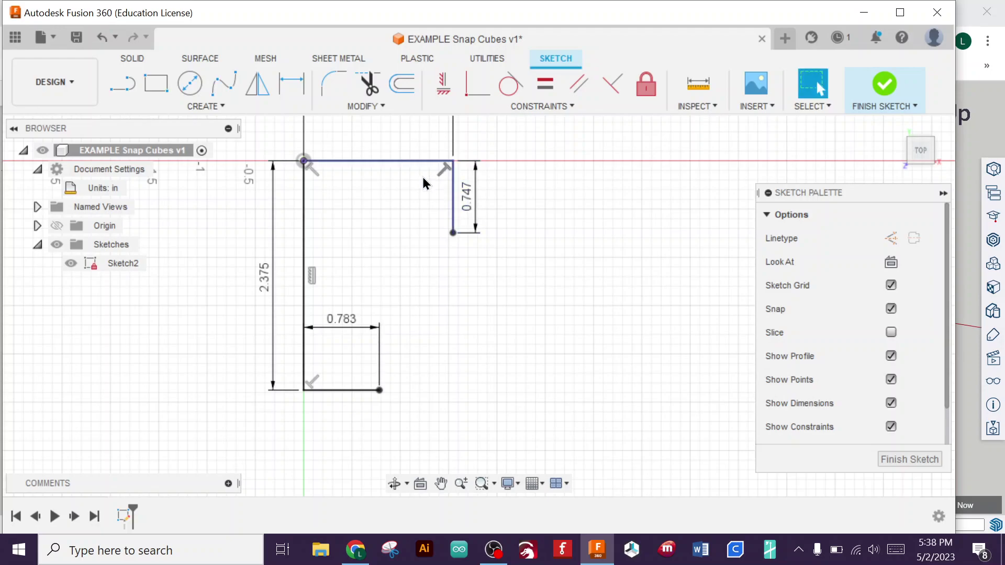
pyautogui.scroll(1, 403, 220)
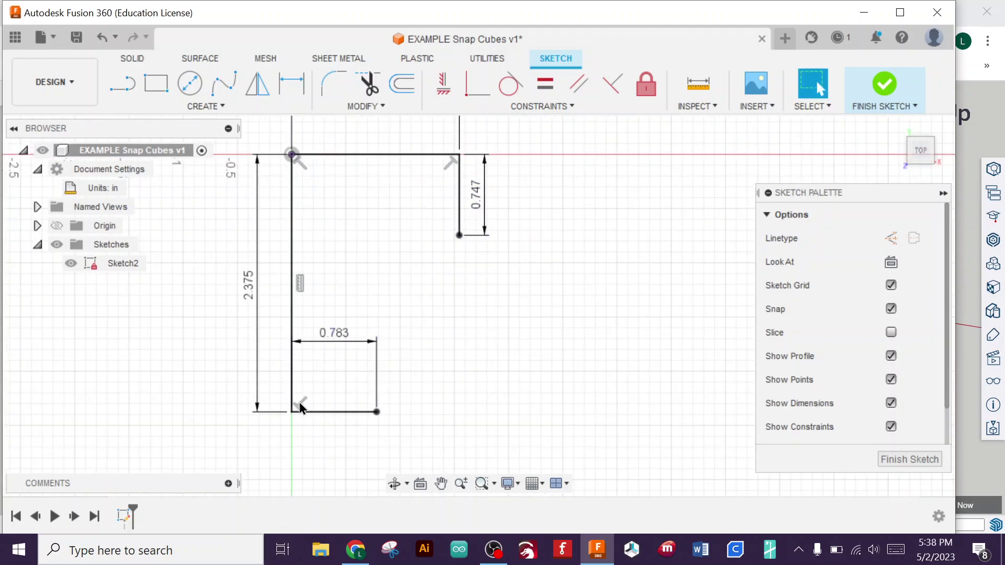
pyautogui.moveTo(330, 335); pyautogui.dragTo(334, 435)
pyautogui.scroll(1, 455, 370)
pyautogui.scroll(-1, 456, 370)
pyautogui.moveTo(392, 123); pyautogui.dragTo(392, 173)
pyautogui.scroll(1, 405, 326)
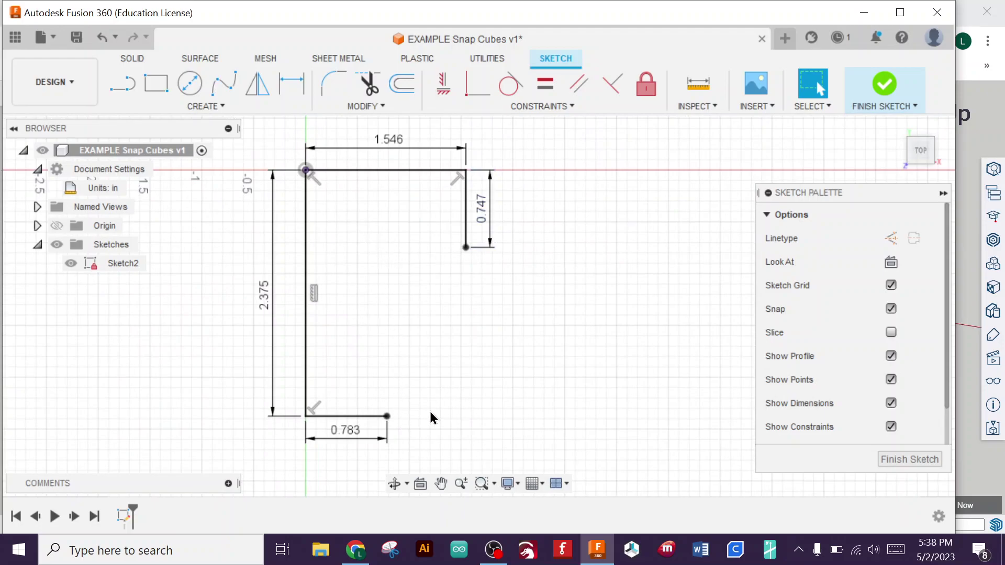
# Step: Draw a vertical construction line from the free end of the lower horizontal line up to the upper horizontal line
pyautogui.click(892, 240)
pyautogui.press('l')
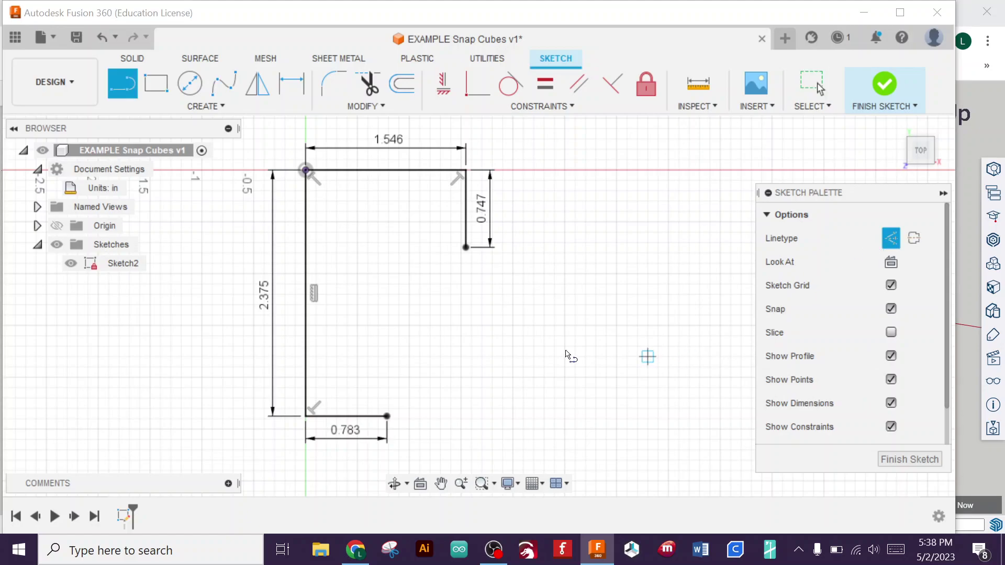
pyautogui.click(387, 417)
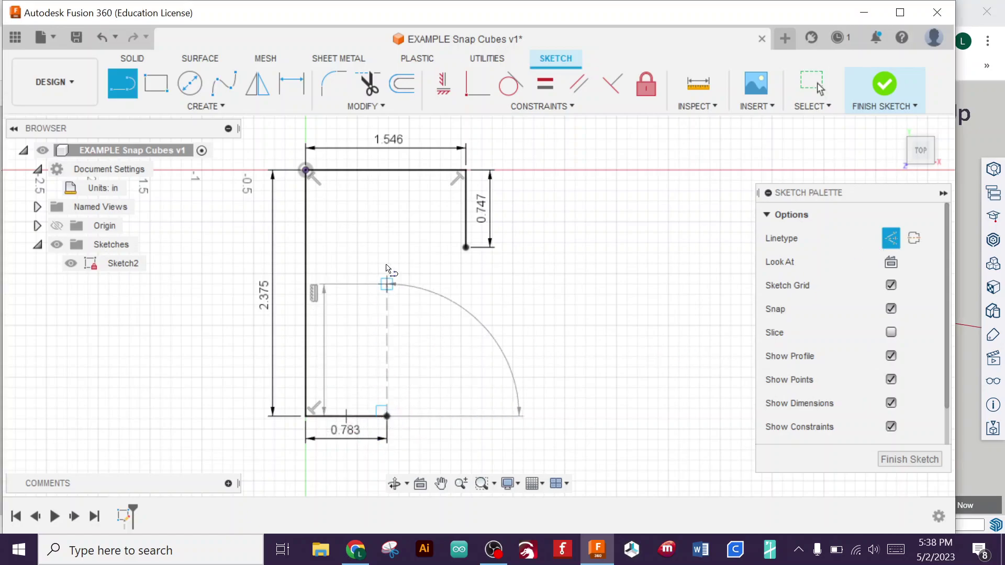
pyautogui.doubleClick(386, 171)
# Step: Draw a construction line from the short vertical line's lower end across to the long vertical line, with its angle set to 90 degrees
pyautogui.click(466, 248)
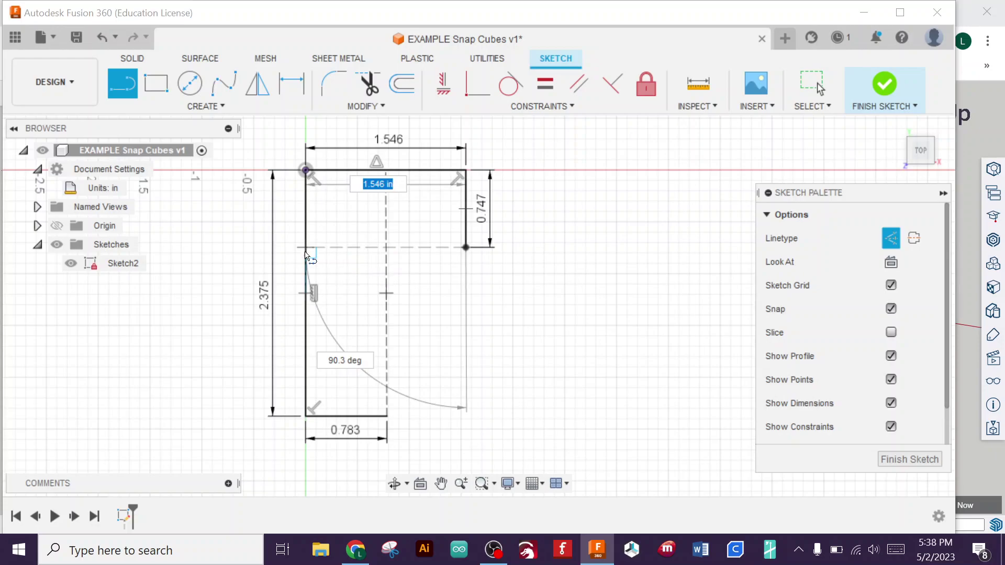
pyautogui.scroll(3, 306, 254)
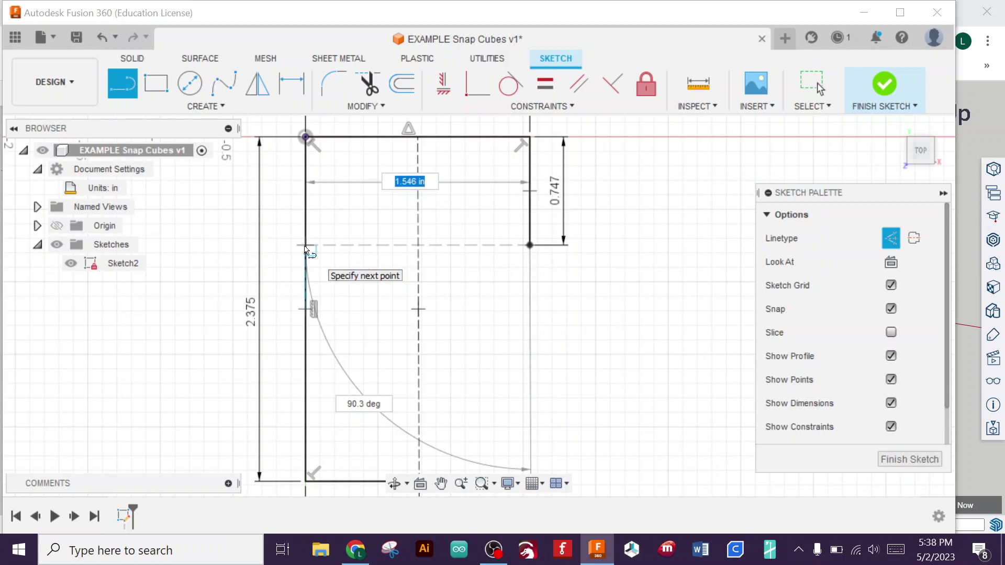
pyautogui.press('Tab')
pyautogui.write('90')
pyautogui.press('Tab')
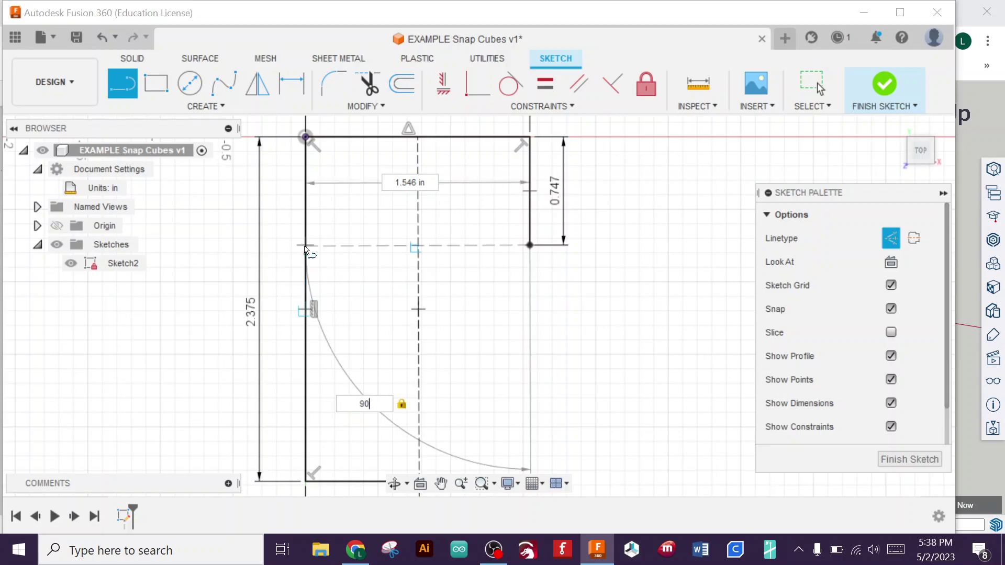
pyautogui.press('Return')
pyautogui.press('Escape')
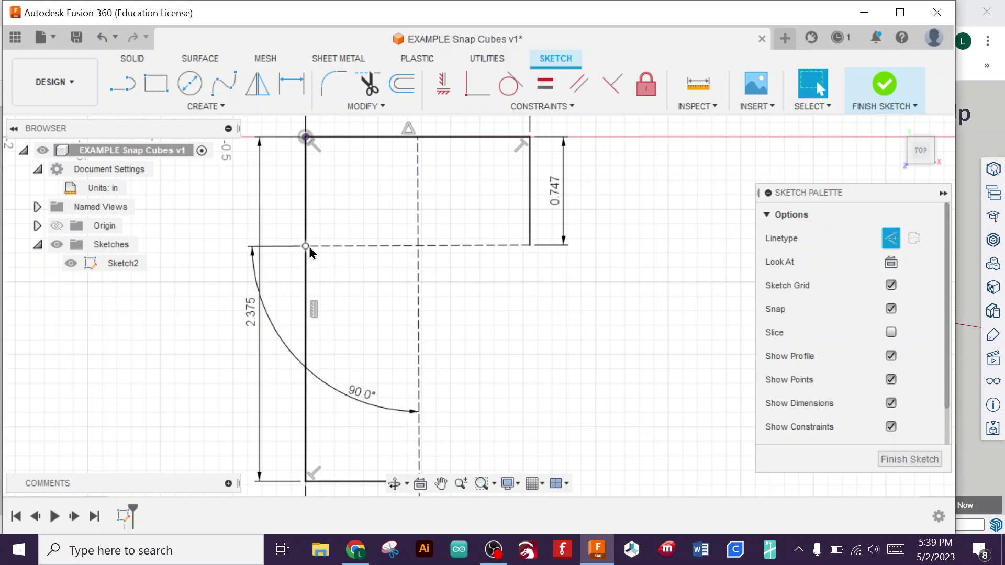
# Step: Close the L-shaped outline with solid lines from the lower horizontal line's free end to the construction-line intersection and across to the short vertical line's lower end
pyautogui.click(306, 247)
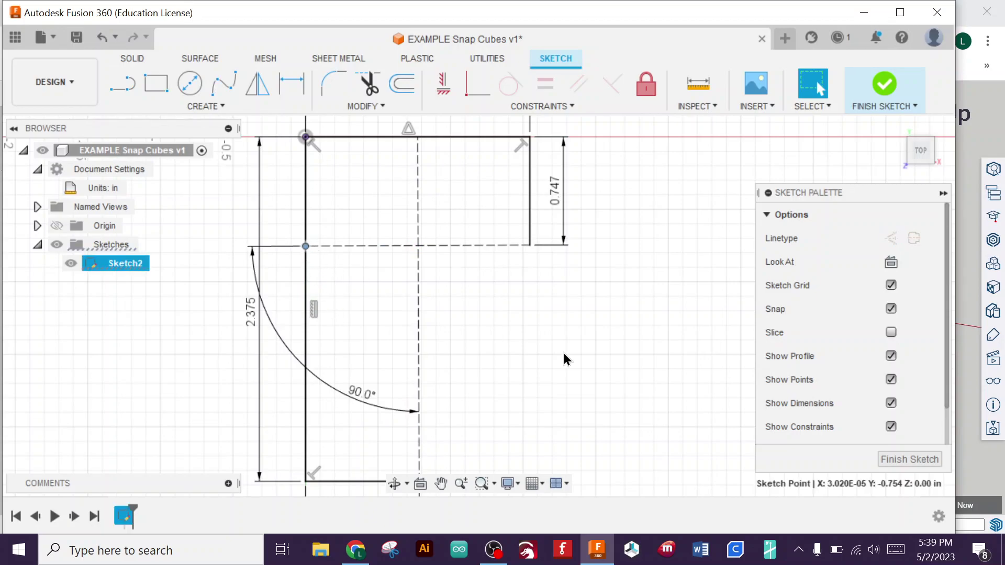
pyautogui.scroll(1, 447, 418)
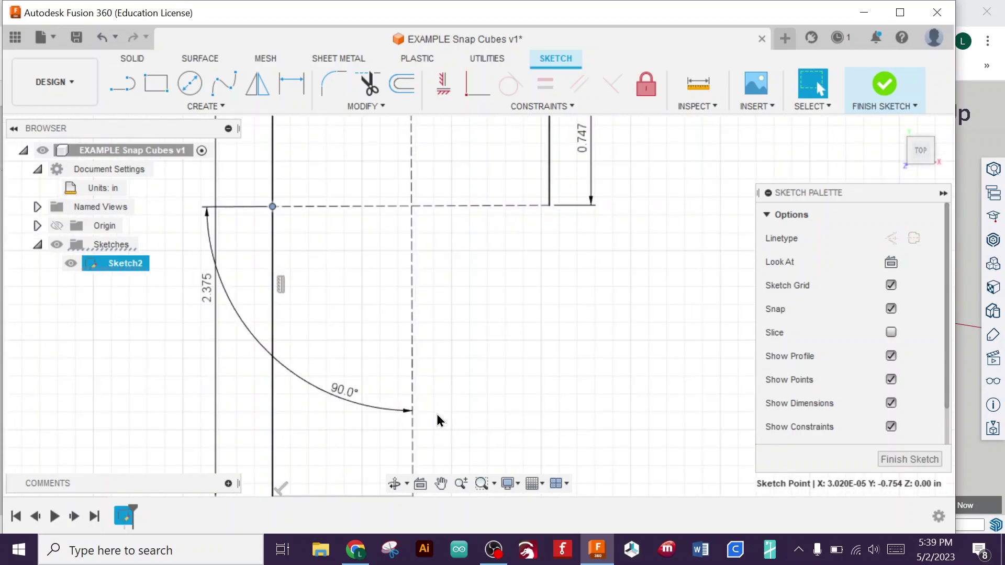
pyautogui.scroll(-2, 437, 422)
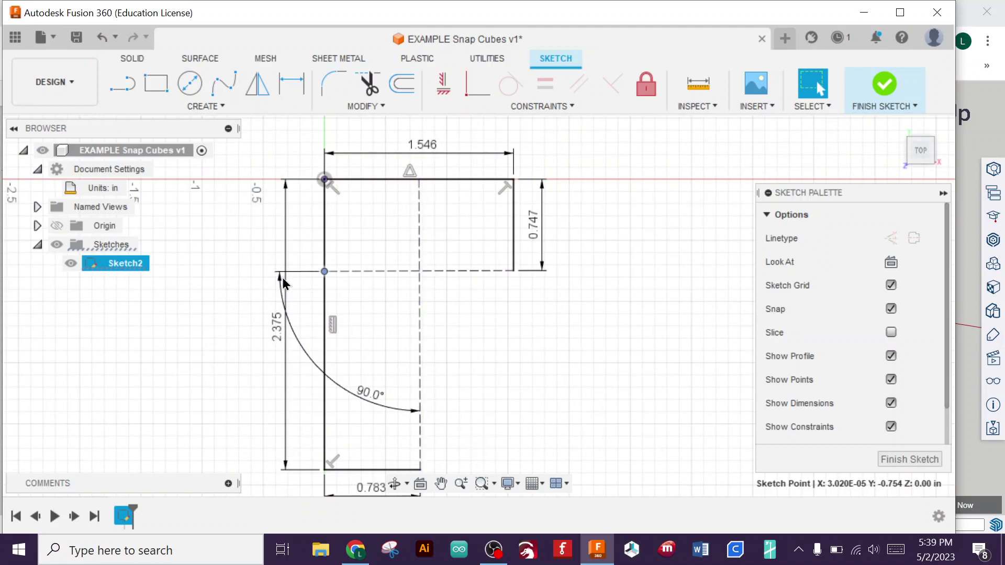
pyautogui.moveTo(512, 426); pyautogui.dragTo(518, 406, button='middle')
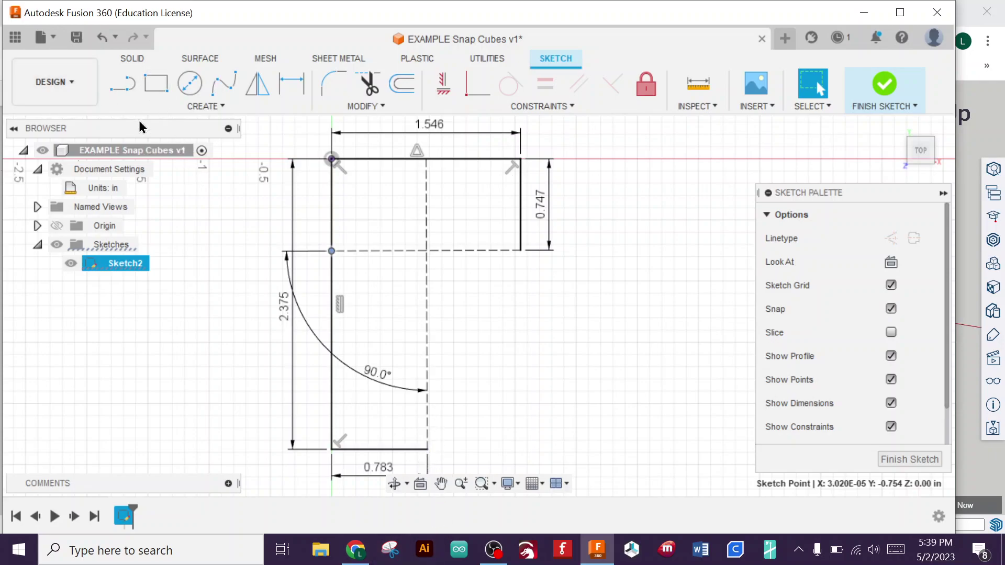
pyautogui.click(127, 88)
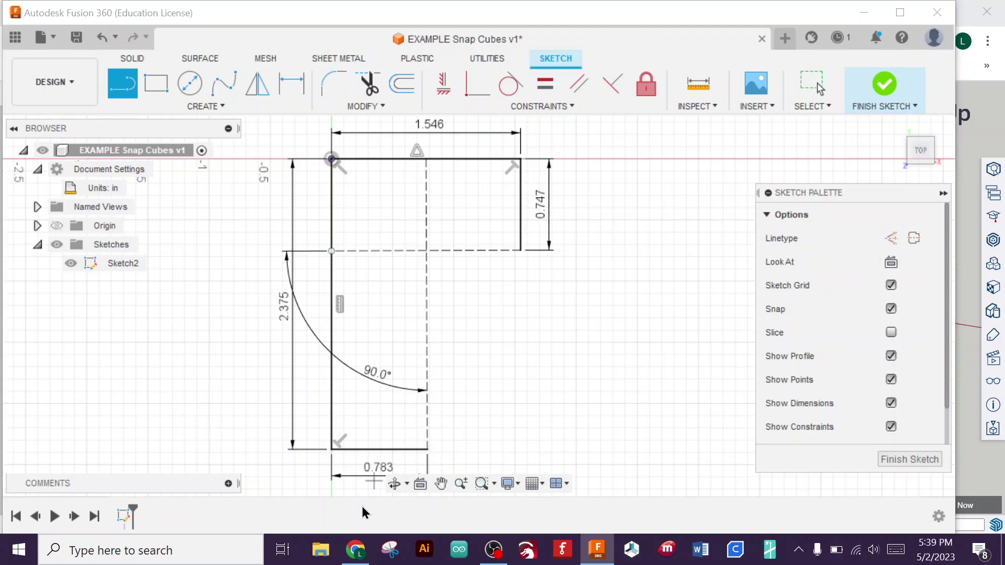
pyautogui.click(427, 449)
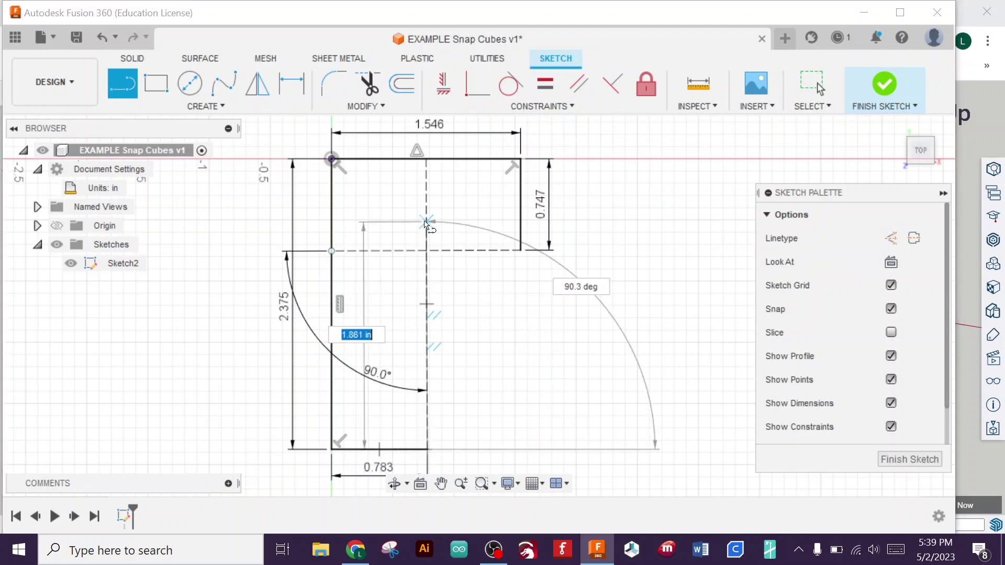
pyautogui.click(426, 251)
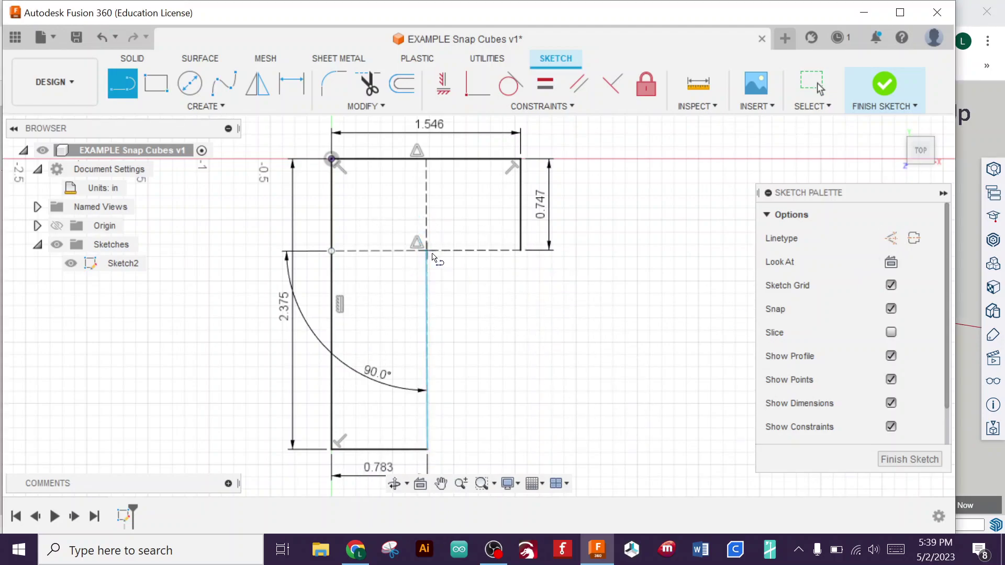
pyautogui.click(521, 252)
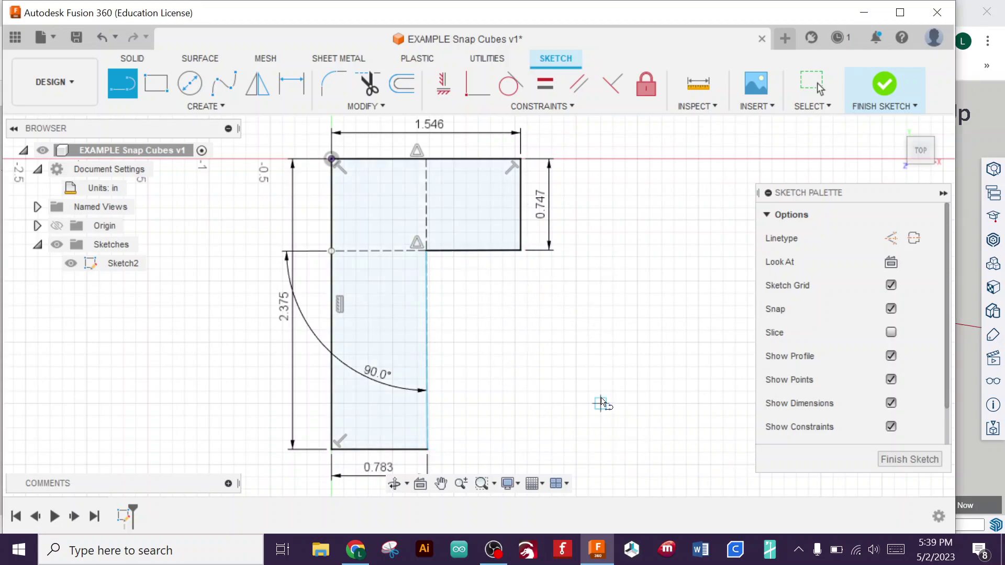
pyautogui.moveTo(583, 417)
pyautogui.mouseDown(button='middle')
pyautogui.moveTo(516, 392)
pyautogui.moveTo(550, 399)
pyautogui.mouseUp(button='middle')
pyautogui.scroll(-1, 524, 338)
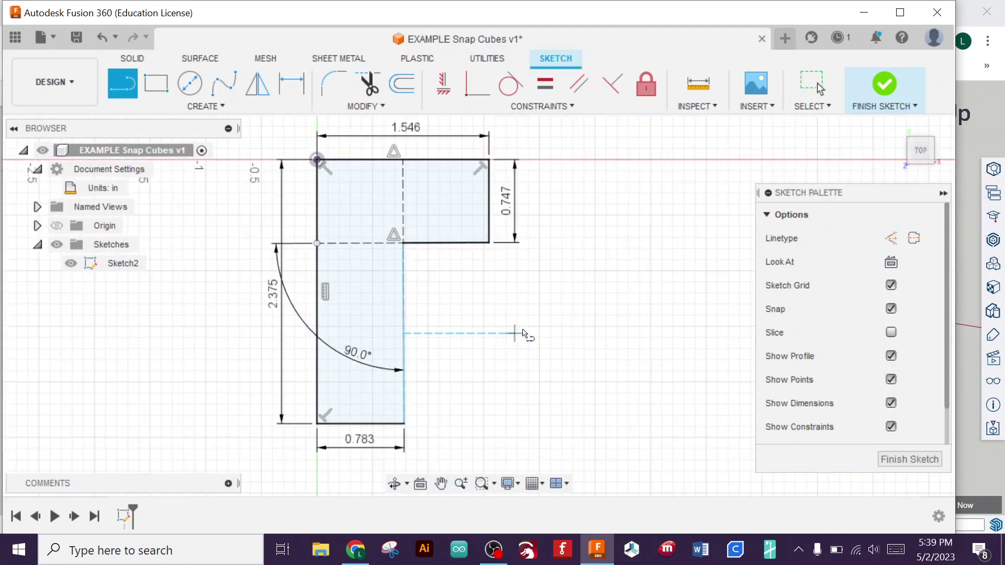
# Step: Finish the sketch and extrude the L-shaped profile 0.7751 in as a new body
pyautogui.click(884, 86)
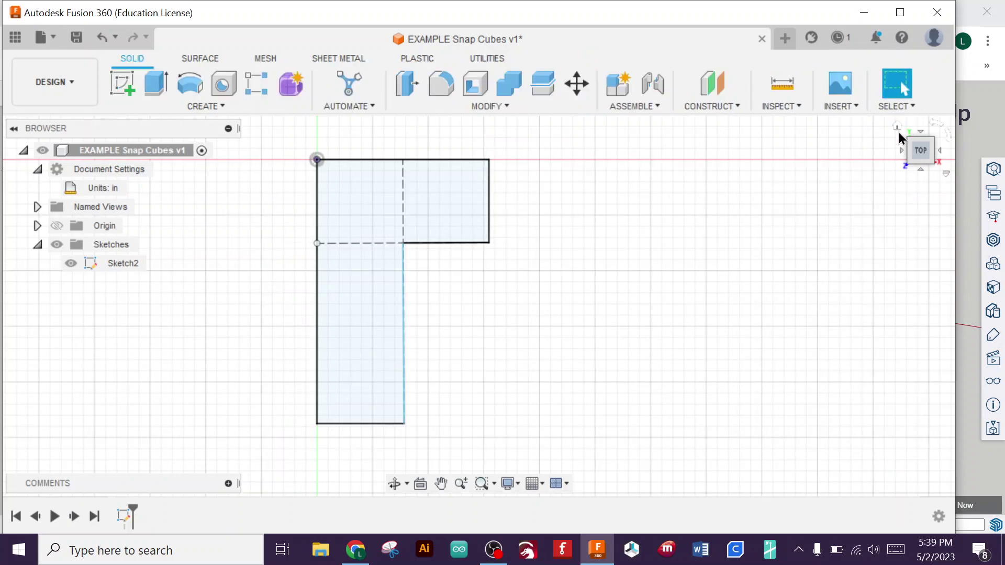
pyautogui.click(897, 127)
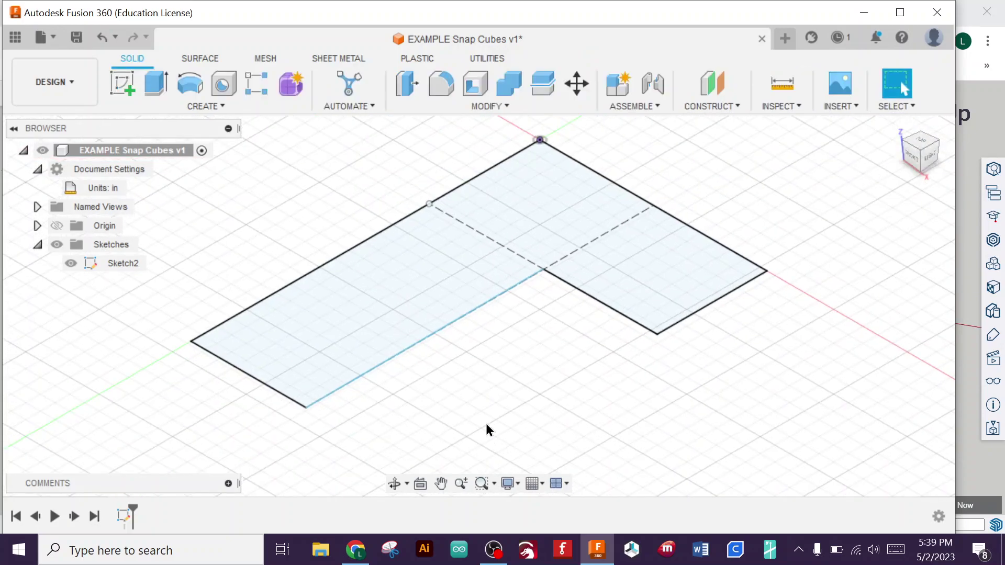
pyautogui.click(156, 84)
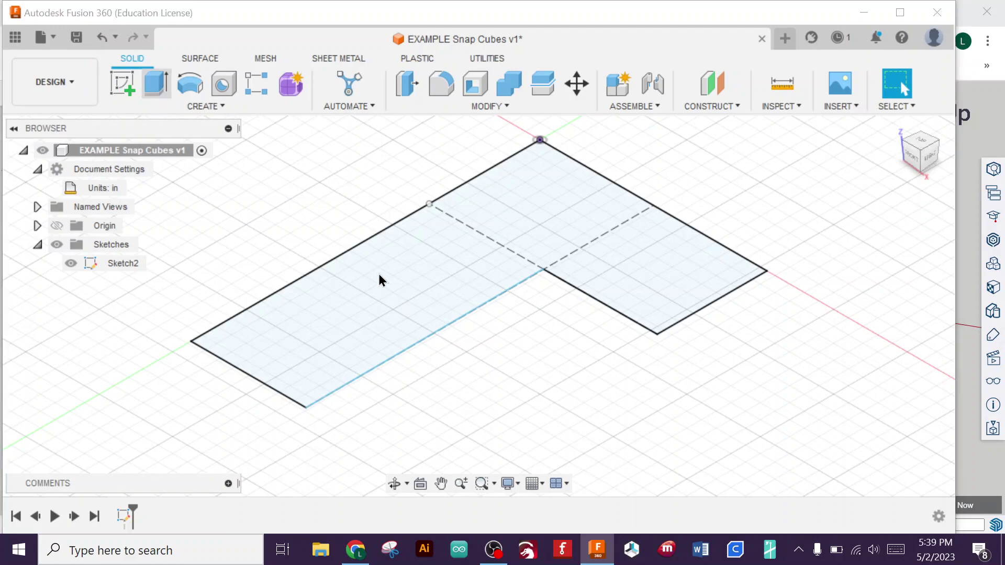
pyautogui.click(379, 269)
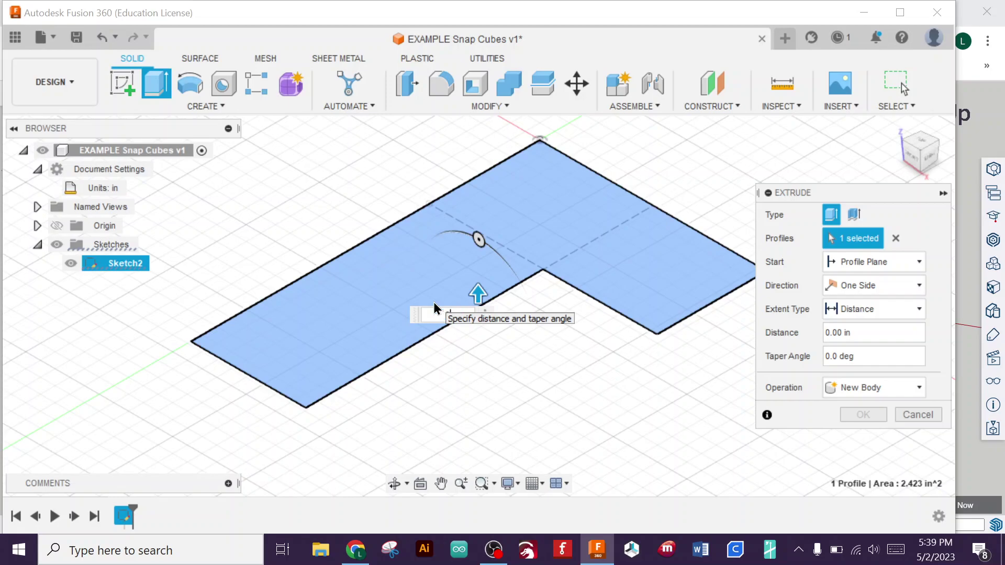
pyautogui.write('0.7751')
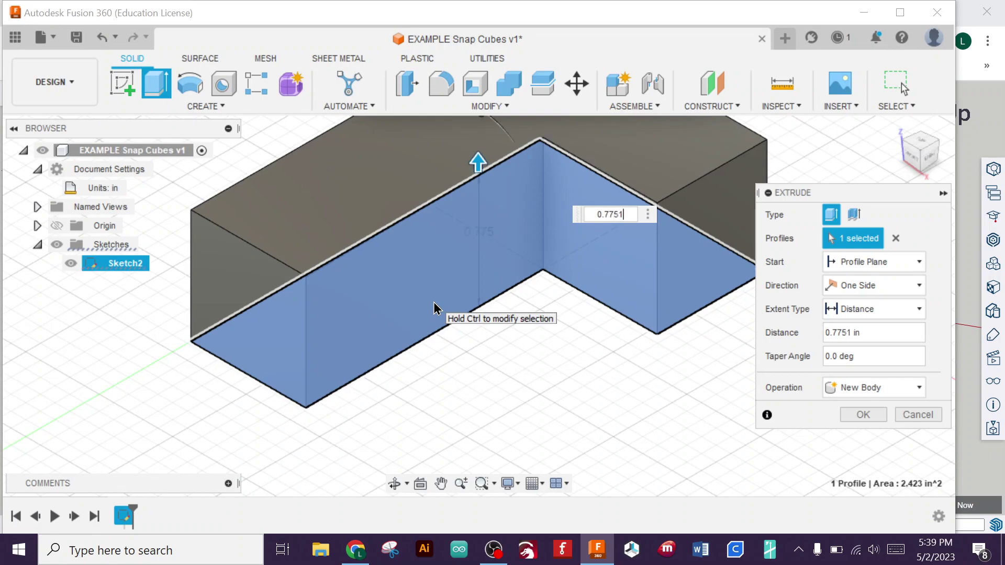
pyautogui.press('Return')
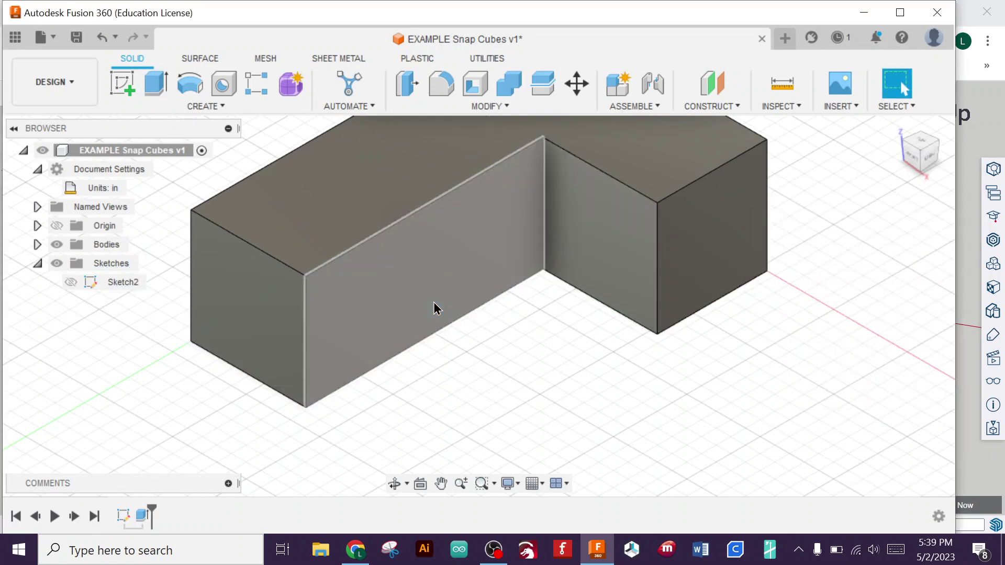
# Step: Start a new sketch on the L-shaped body's top face and save the design with the description "User Saved"
pyautogui.scroll(2, 558, 375)
pyautogui.scroll(-4, 557, 376)
pyautogui.moveTo(552, 360); pyautogui.dragTo(567, 431, button='middle')
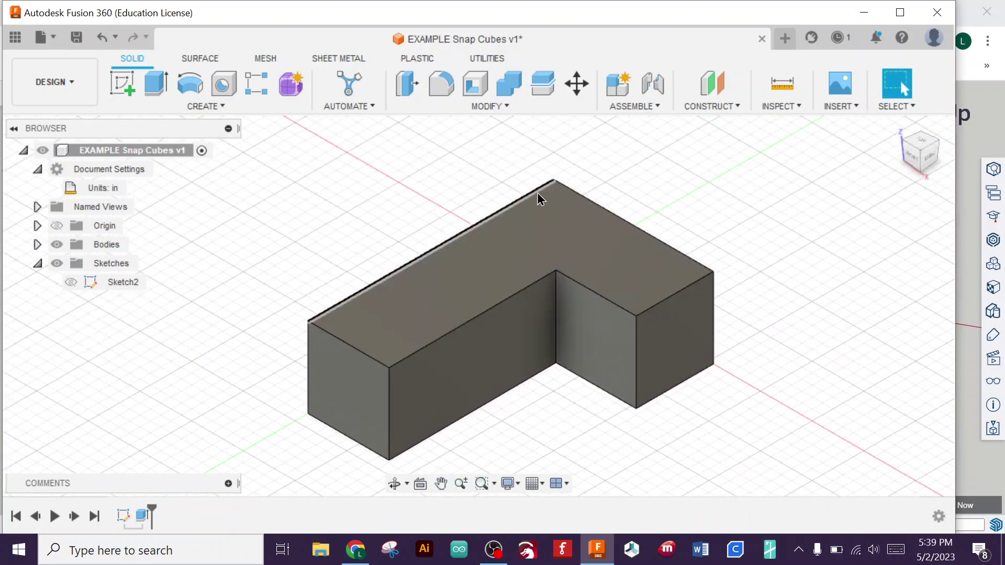
pyautogui.click(117, 88)
pyautogui.click(665, 280)
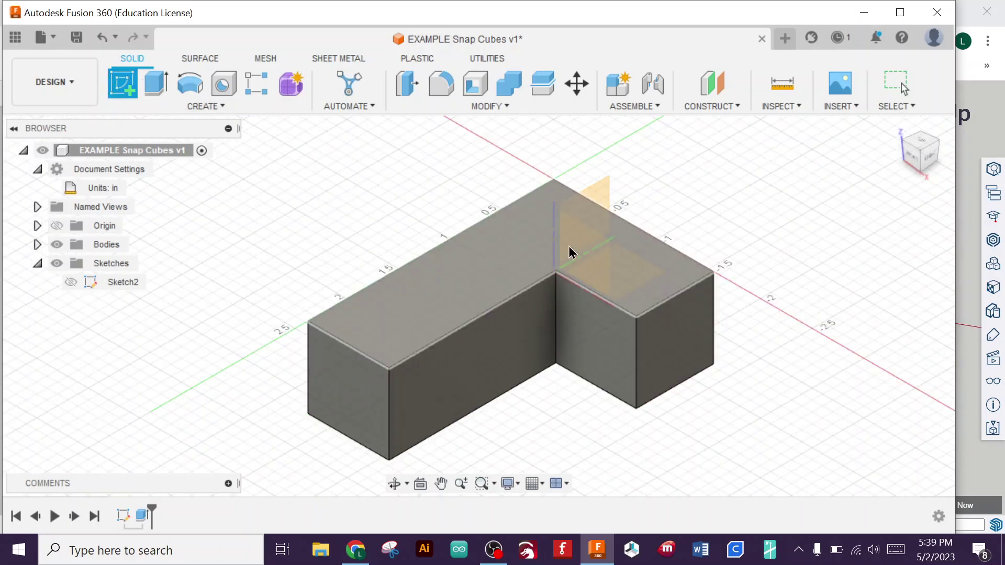
pyautogui.click(510, 241)
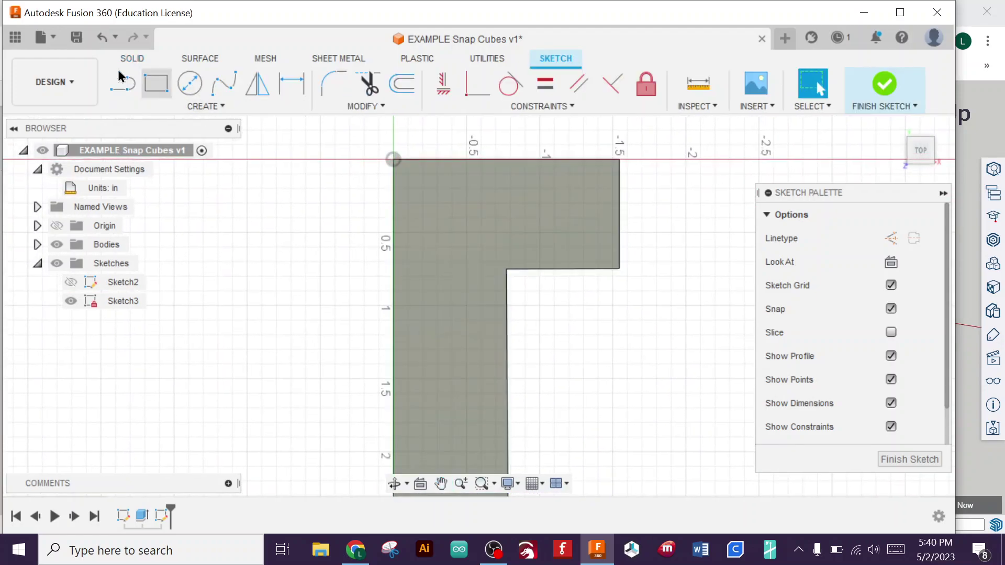
pyautogui.click(76, 36)
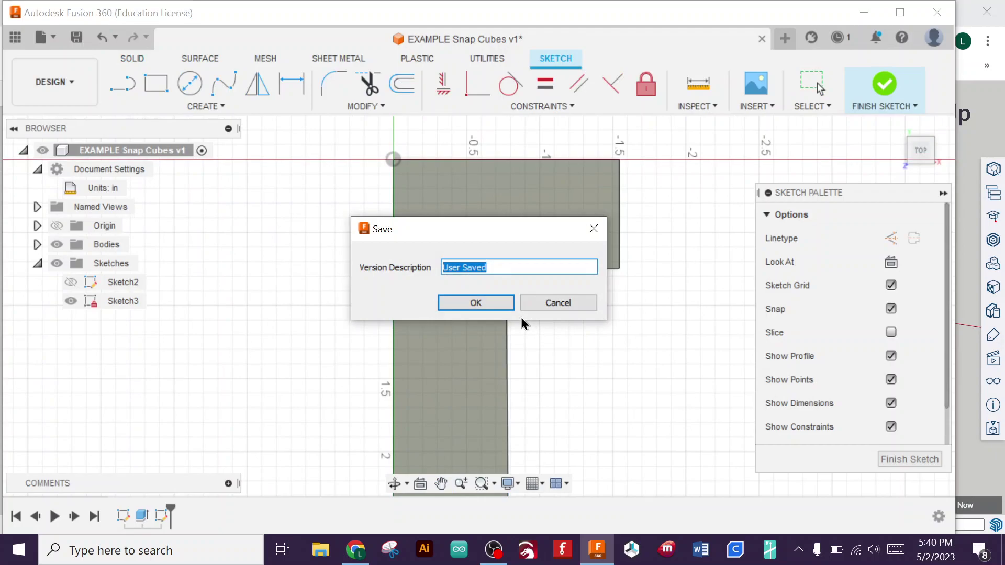
pyautogui.click(476, 303)
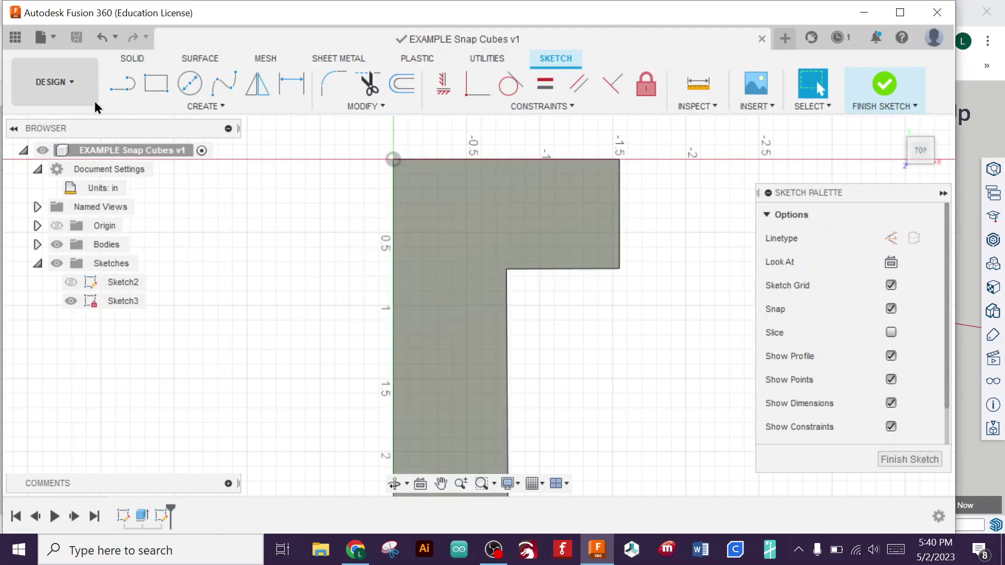
# Step: Draw a 0.7785 in vertical line from the origin corner down along the body's long outer edge
pyautogui.click(126, 90)
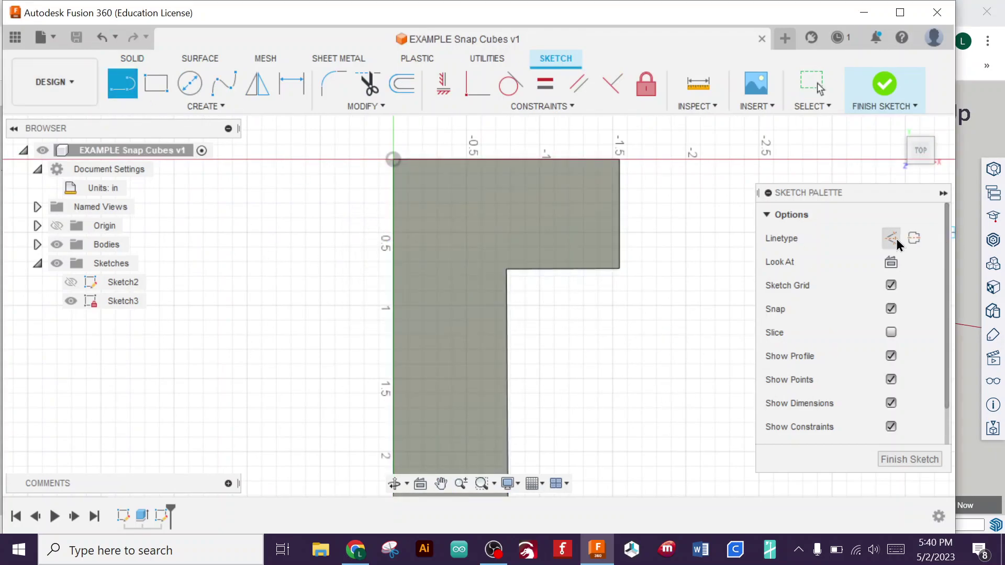
pyautogui.click(395, 163)
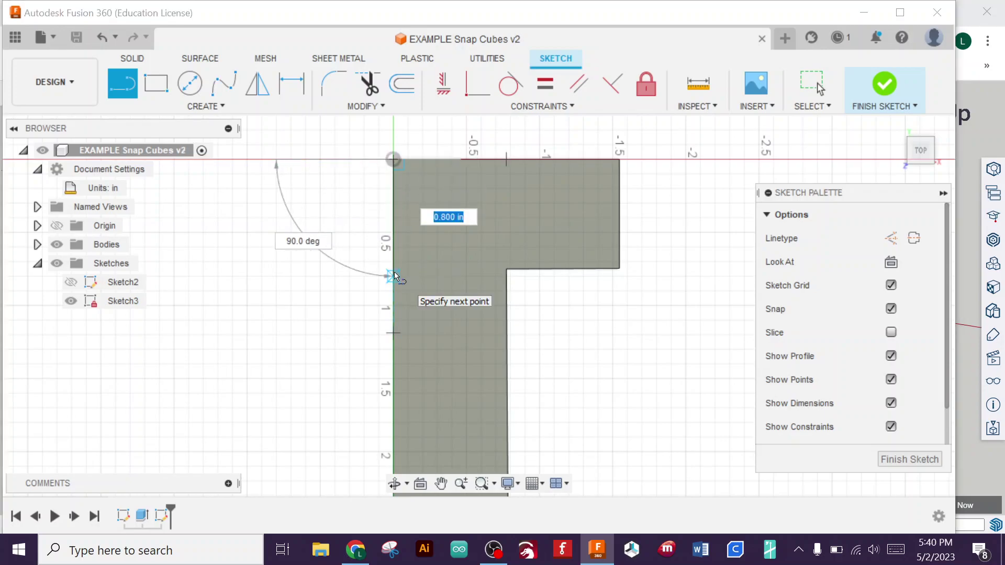
pyautogui.write('0.7785')
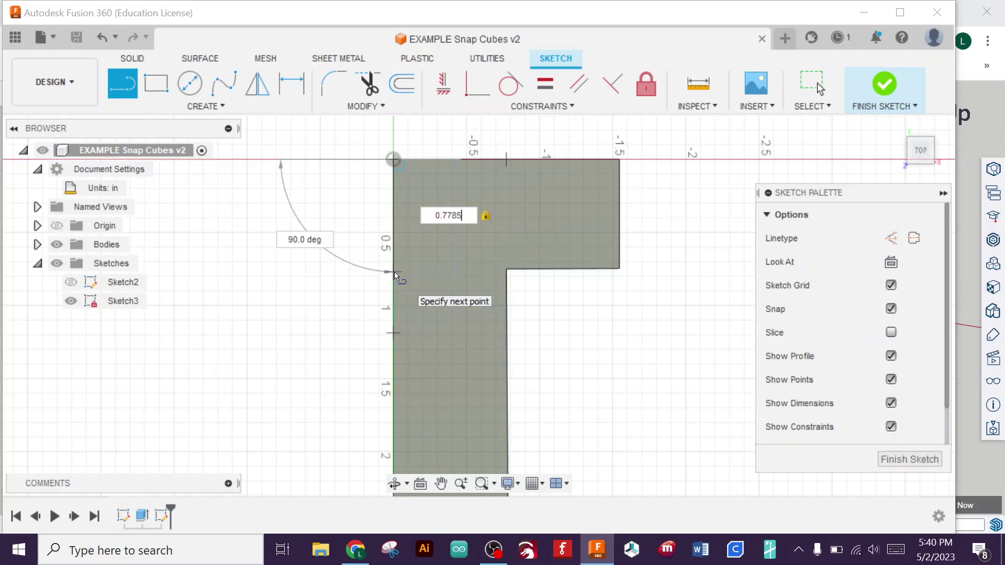
pyautogui.press('Return')
pyautogui.press('Escape')
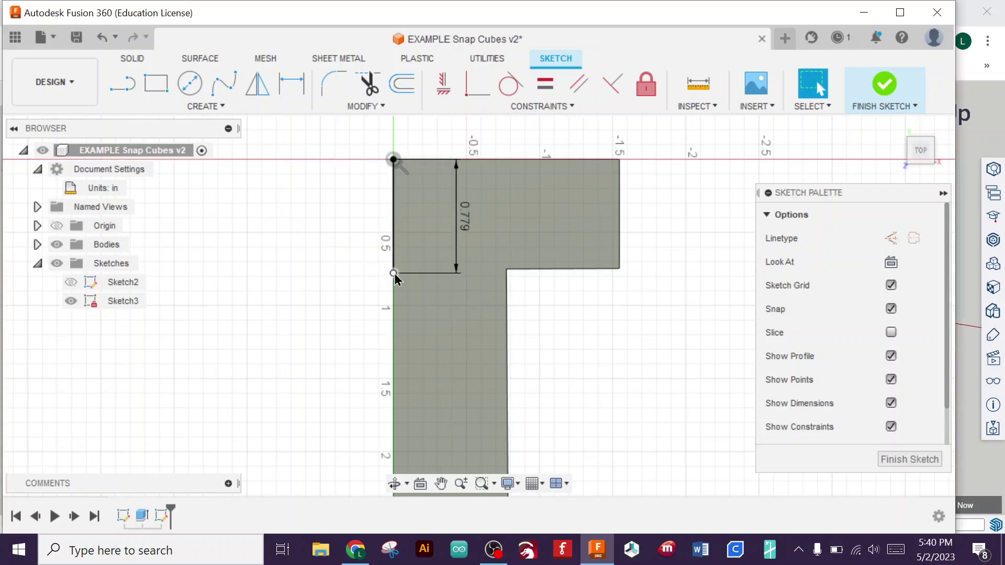
# Step: Draw a 0.7817 in horizontal line from the origin corner along the body's upper edge
pyautogui.press('l')
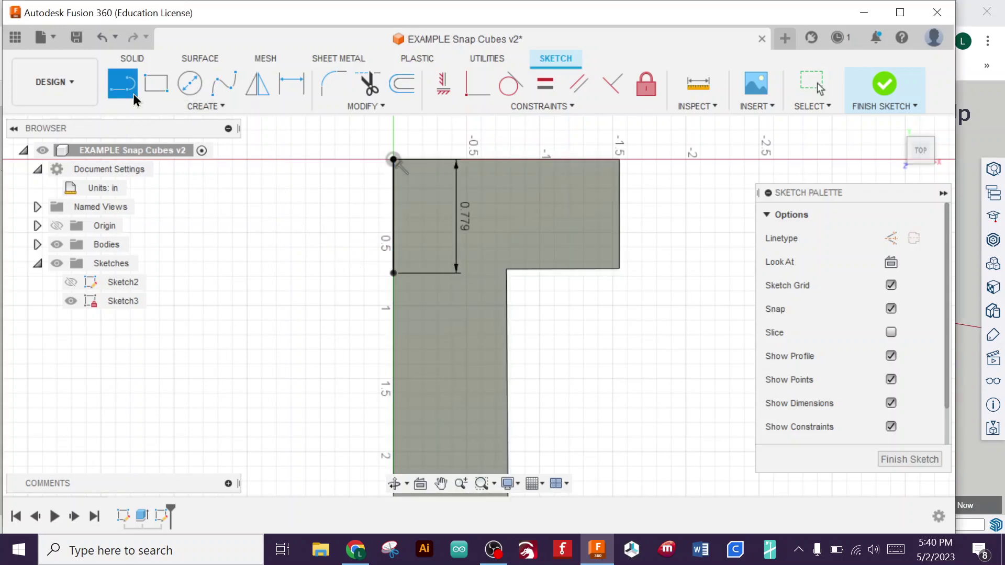
pyautogui.click(394, 160)
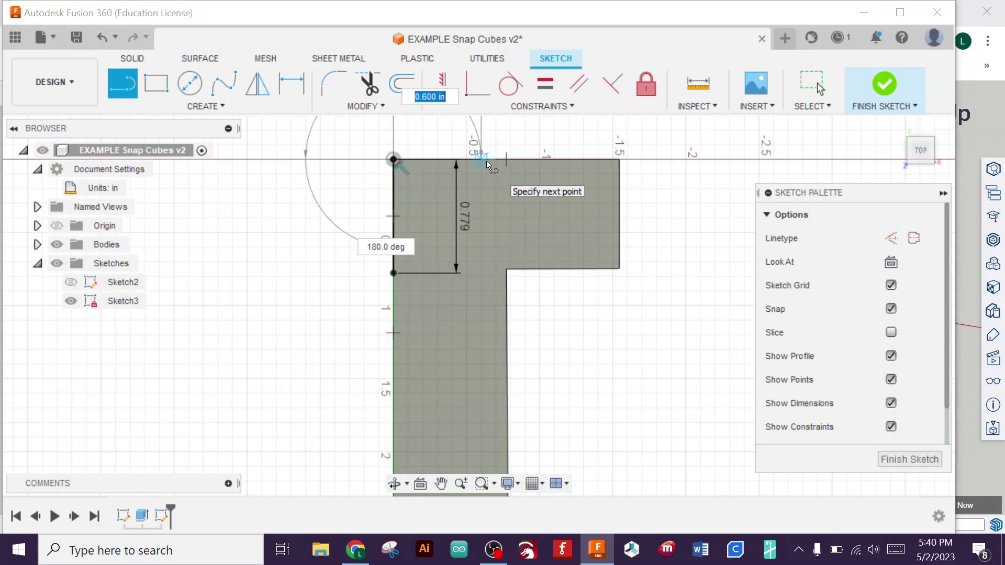
pyautogui.write('0.7817')
pyautogui.press('Return')
pyautogui.press('Escape')
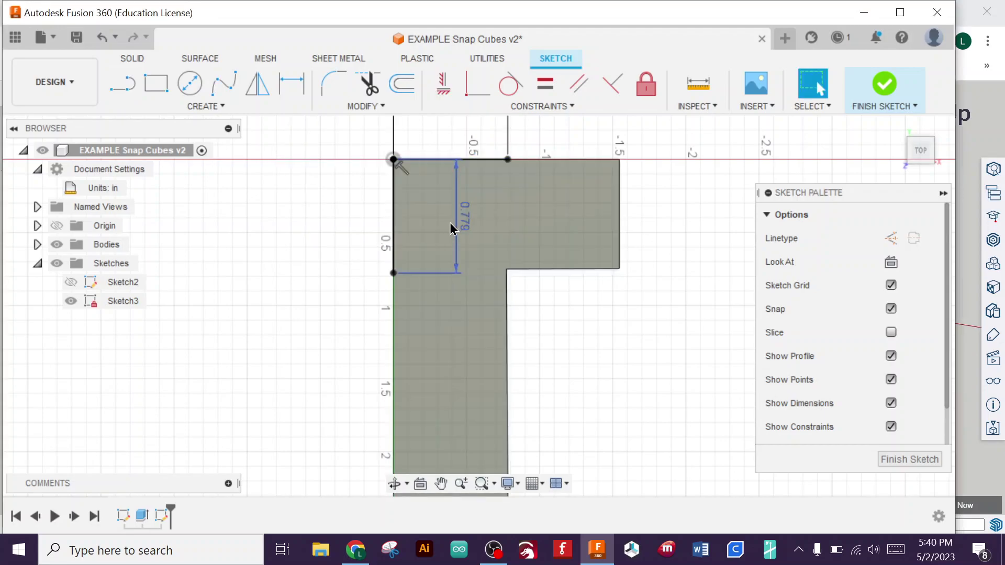
# Step: Move the dimensions of the new vertical and horizontal lines just outside the body's edges
pyautogui.moveTo(450, 229)
pyautogui.mouseDown()
pyautogui.moveTo(461, 228)
pyautogui.moveTo(373, 220)
pyautogui.mouseUp()
pyautogui.moveTo(472, 273); pyautogui.dragTo(456, 339, button='middle')
pyautogui.scroll(1, 457, 338)
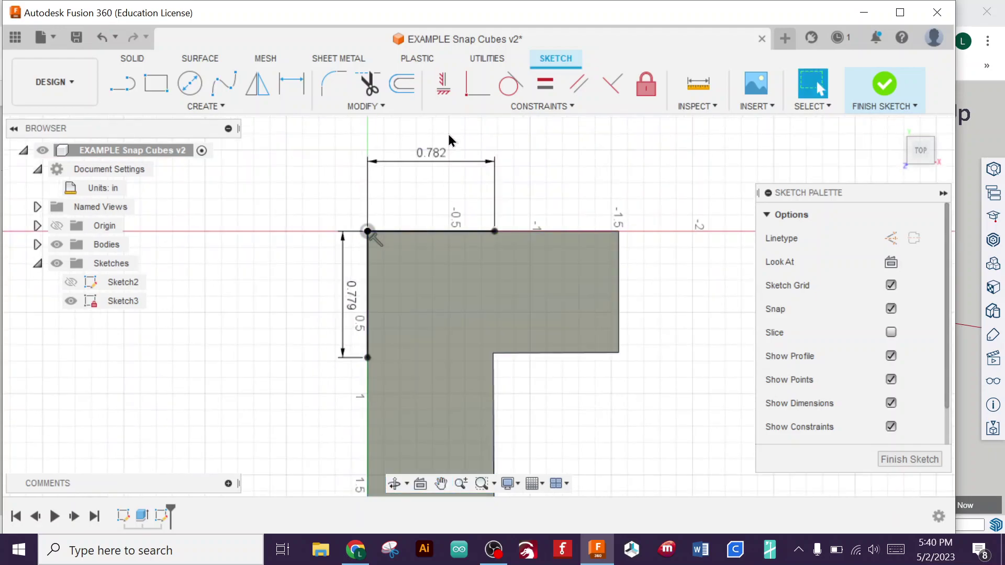
pyautogui.moveTo(441, 155); pyautogui.dragTo(443, 212)
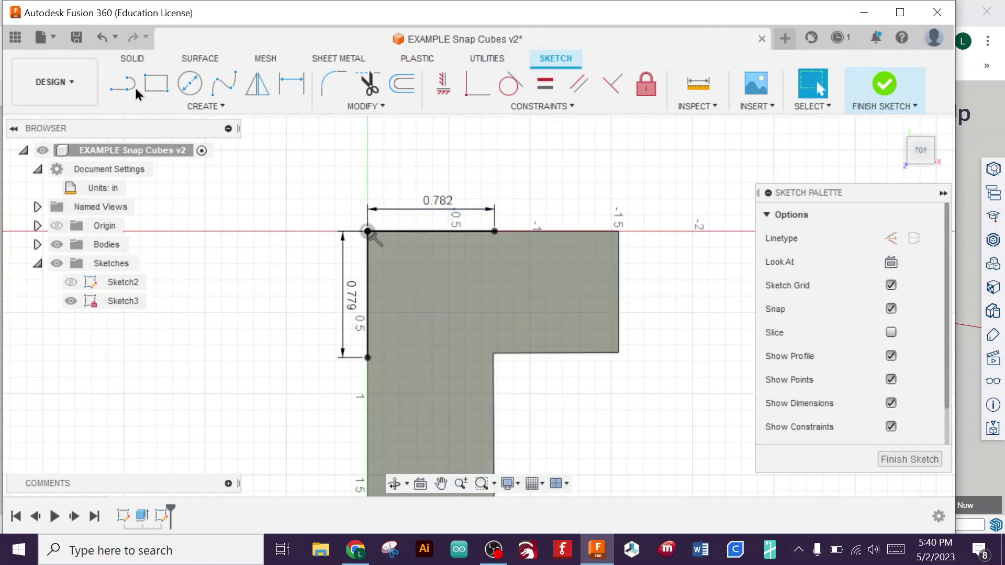
# Step: Draw a horizontal construction line from the vertical line's lower end across the body to just past its inner edge
pyautogui.press('x')
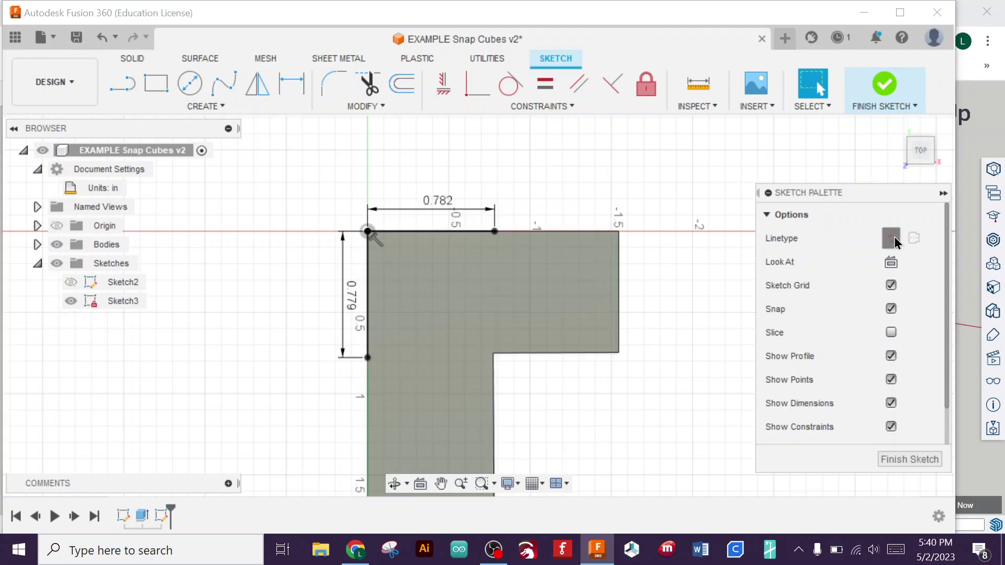
pyautogui.click(116, 93)
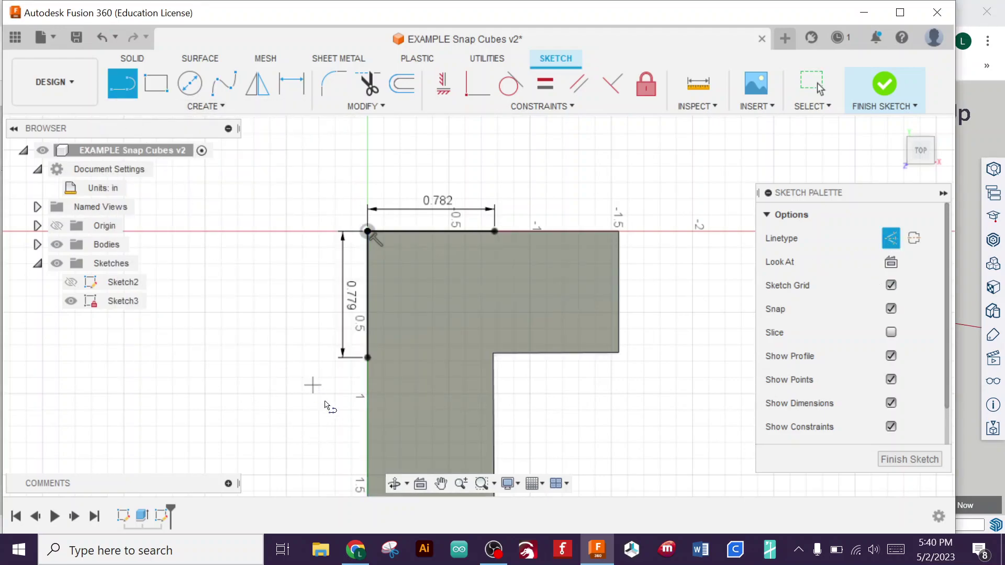
pyautogui.click(368, 358)
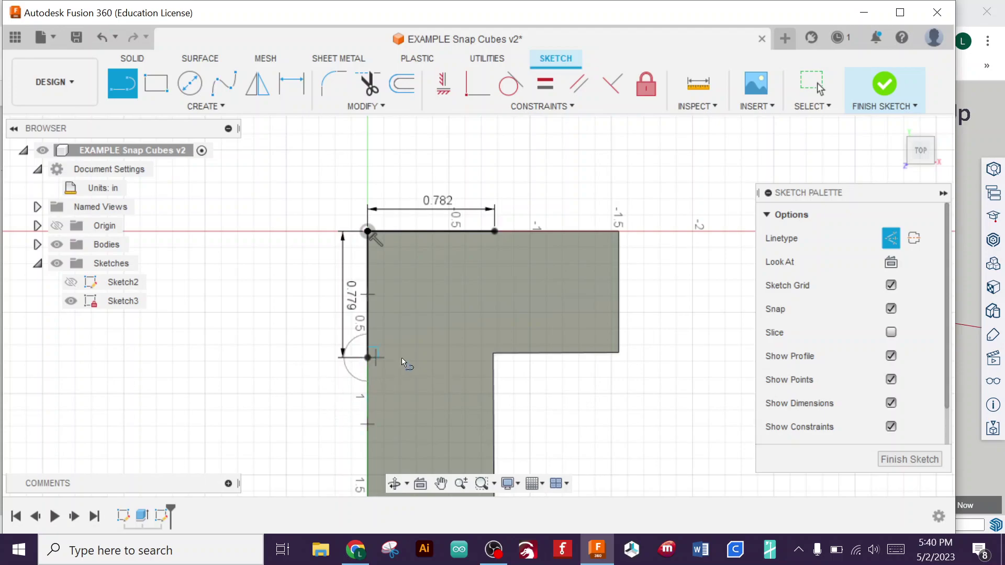
pyautogui.click(515, 361)
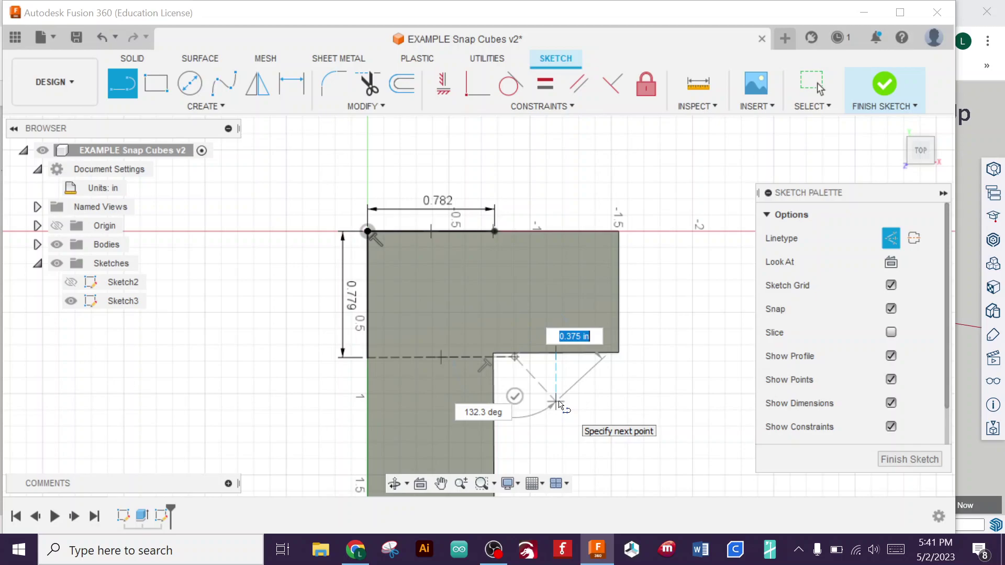
pyautogui.press('Escape')
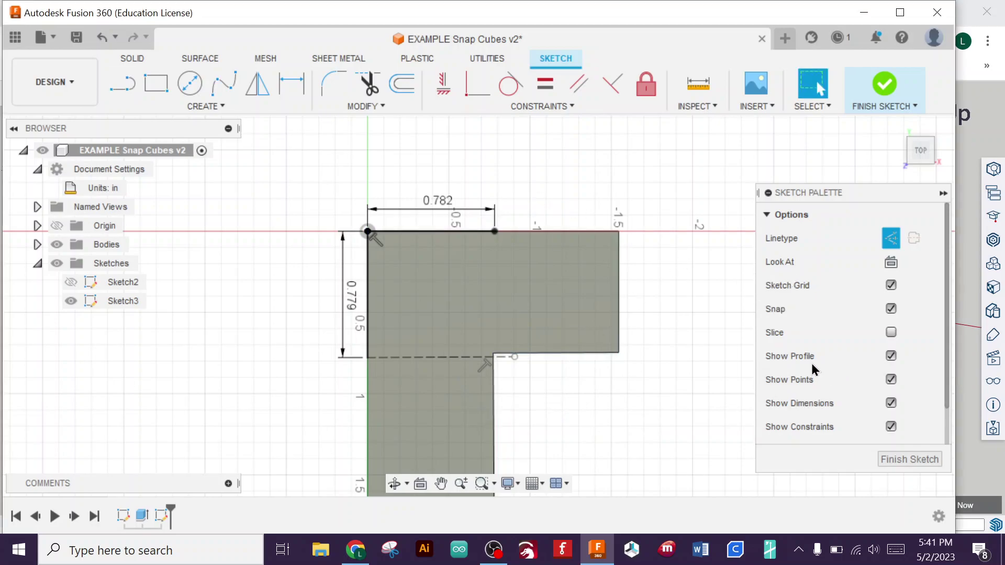
# Step: Draw a vertical construction line about 0.773 in long from the upper line's free end down to the horizontal construction line near the inner corner
pyautogui.press('l')
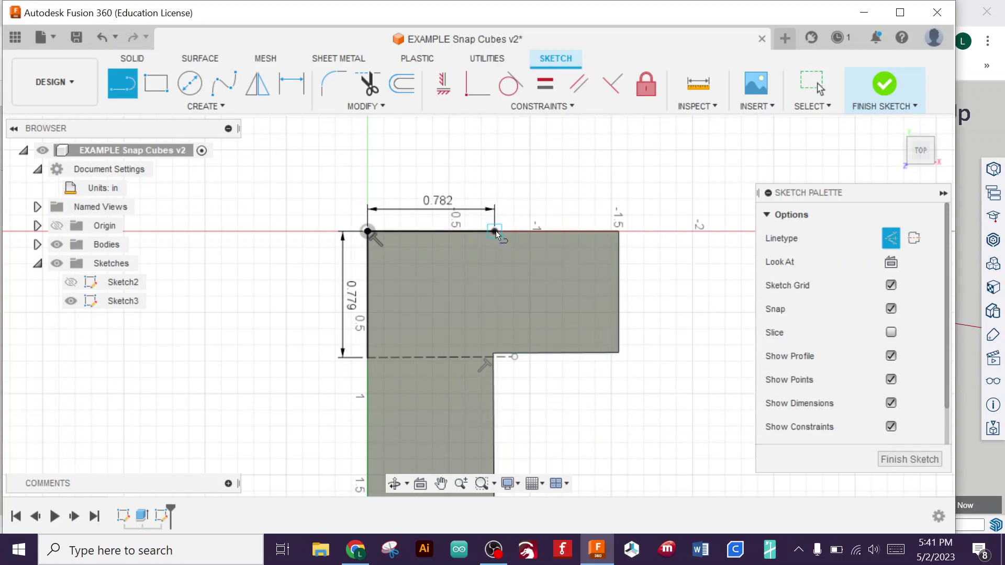
pyautogui.click(495, 231)
pyautogui.scroll(-1, 494, 362)
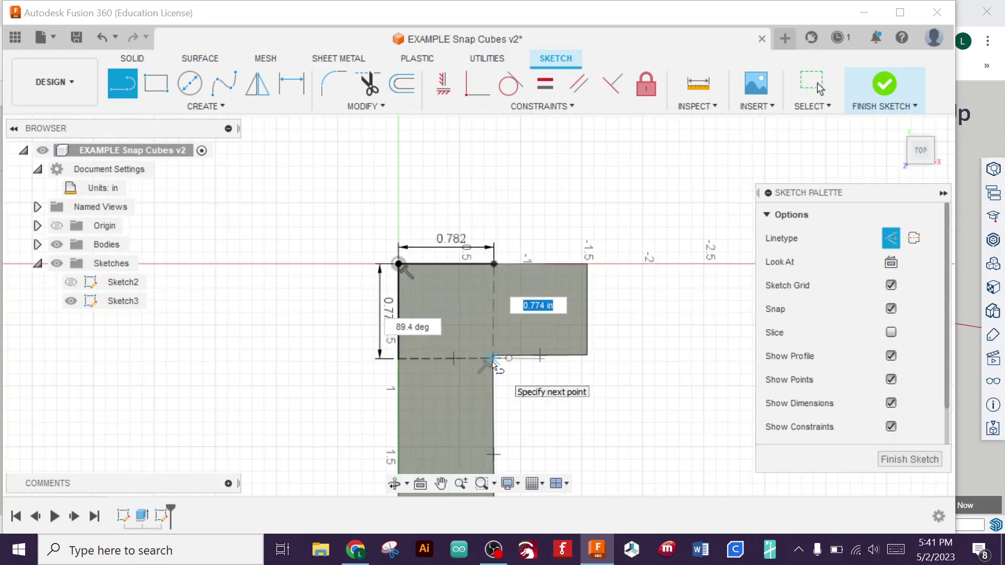
pyautogui.scroll(5, 493, 362)
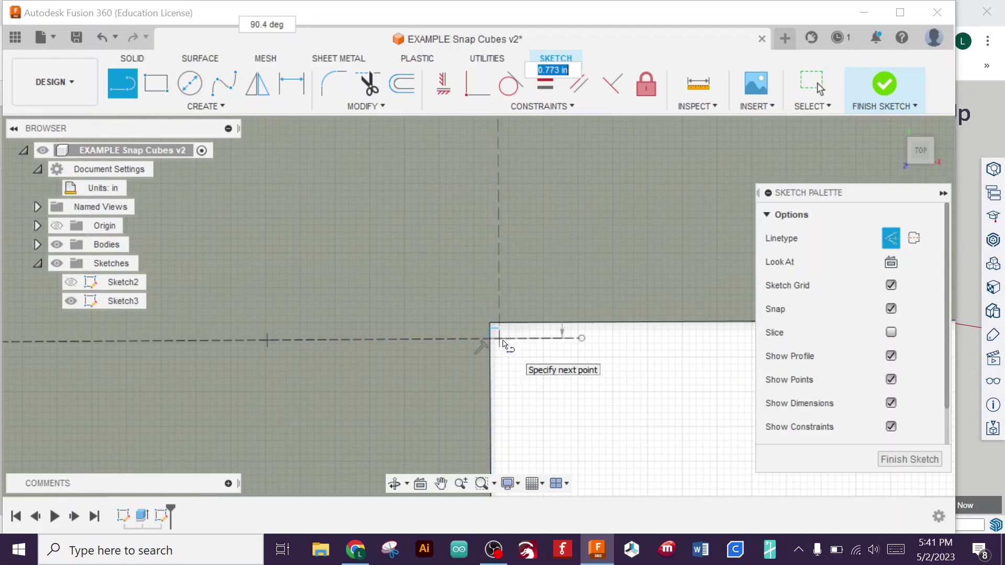
pyautogui.press('Escape')
pyautogui.scroll(-1, 623, 398)
pyautogui.scroll(-3, 631, 404)
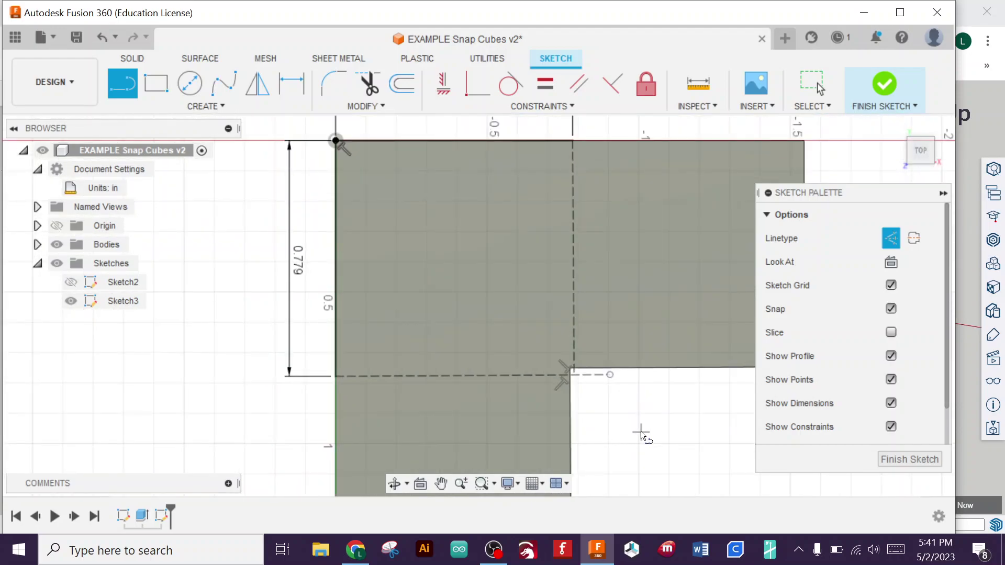
pyautogui.scroll(-1, 643, 434)
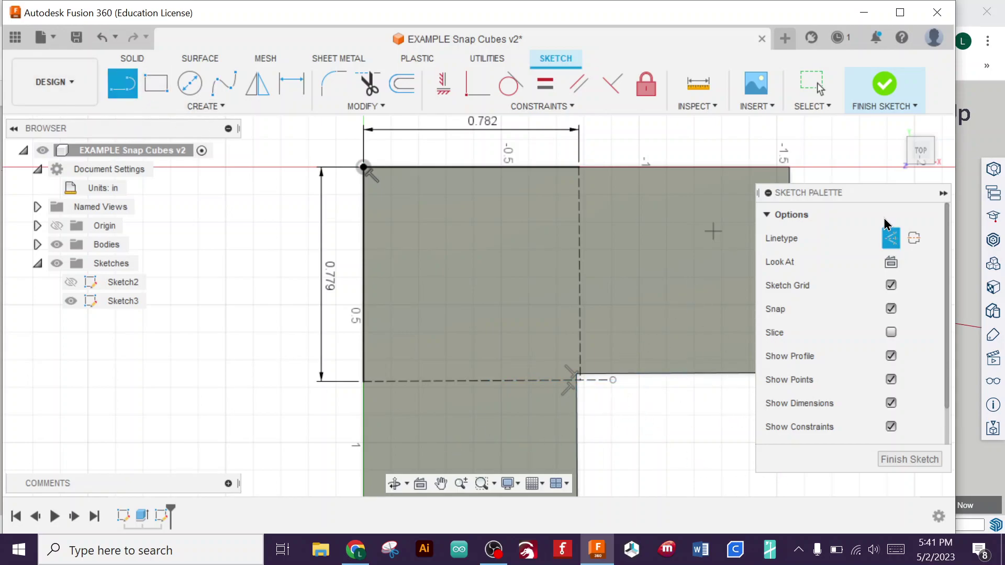
# Step: Trace the horizontal and vertical construction lines with normal solid lines to close the square, and finish the sketch
pyautogui.click(890, 238)
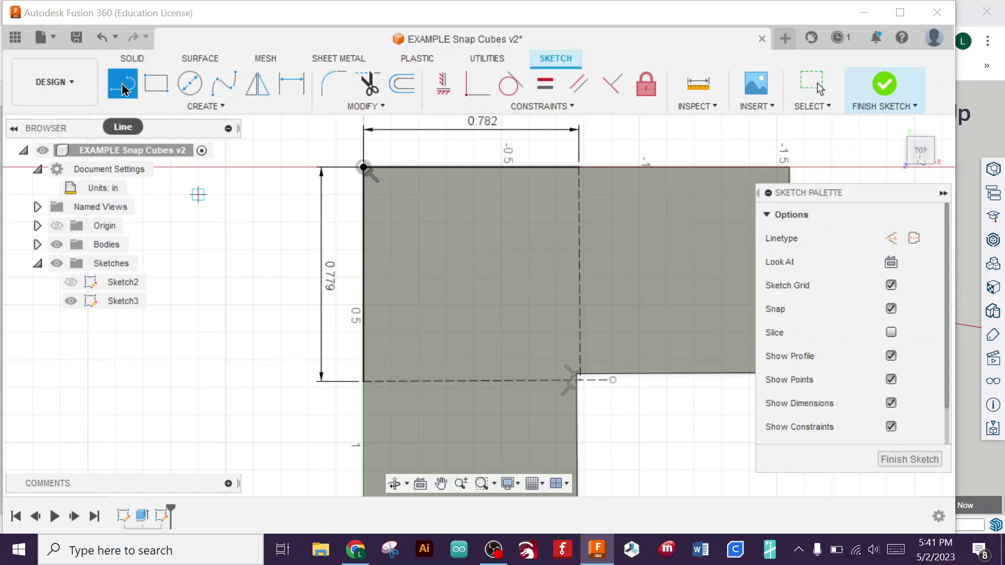
pyautogui.click(363, 385)
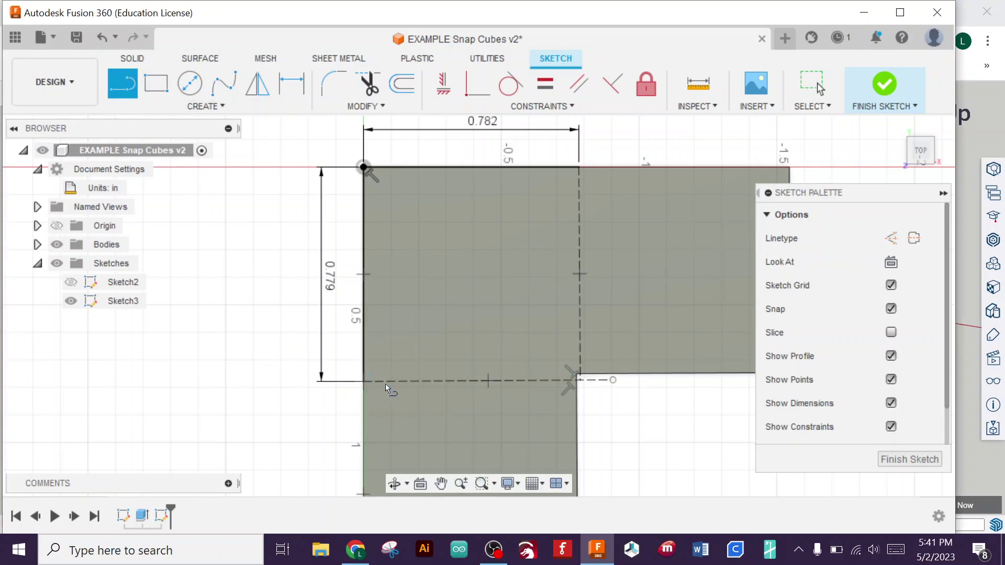
pyautogui.click(582, 386)
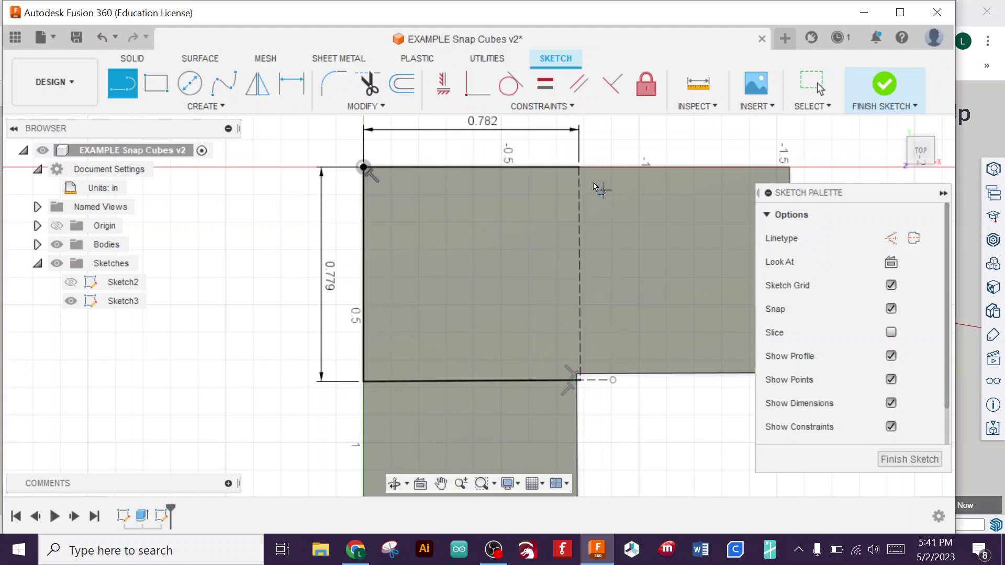
pyautogui.click(579, 168)
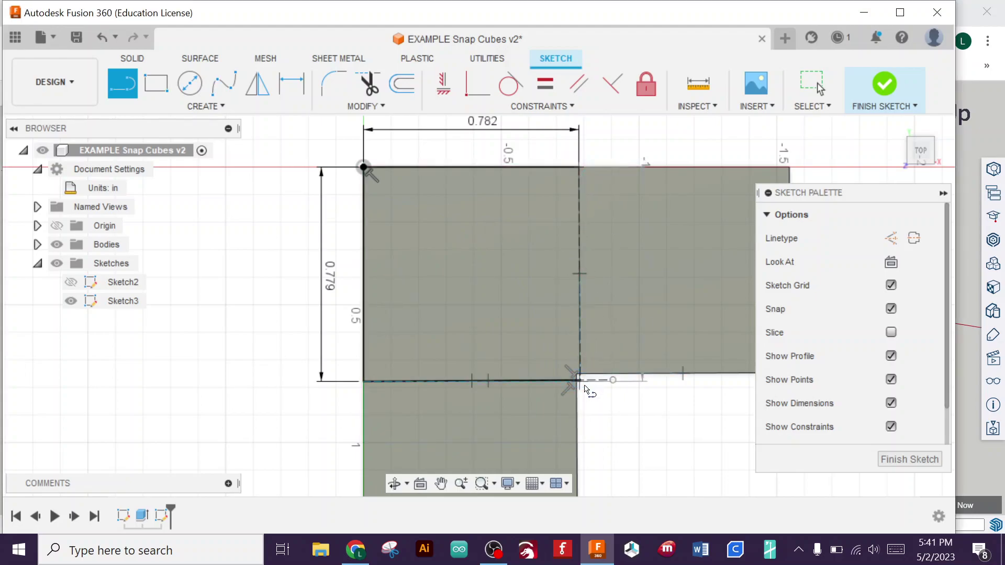
pyautogui.press('Escape')
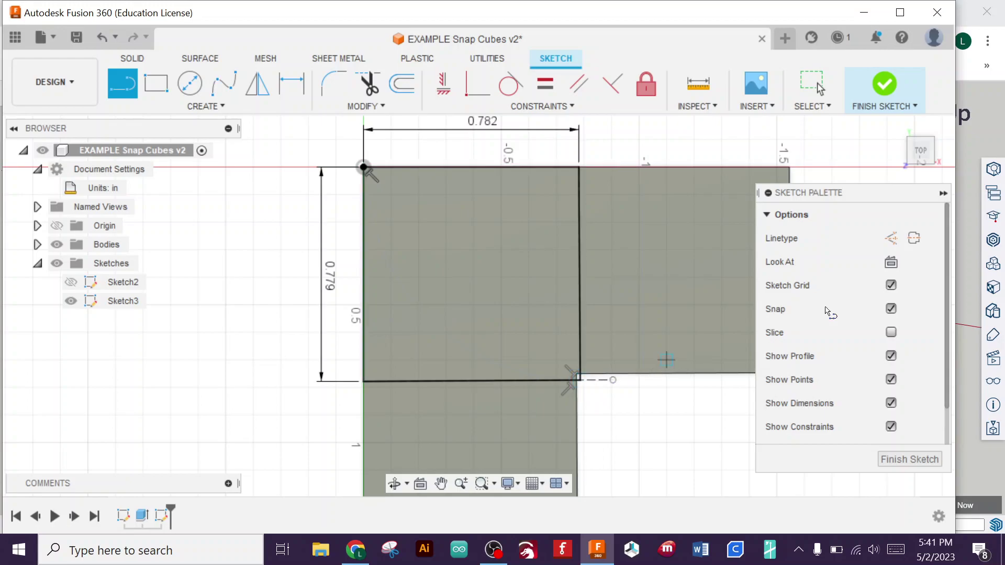
pyautogui.click(884, 83)
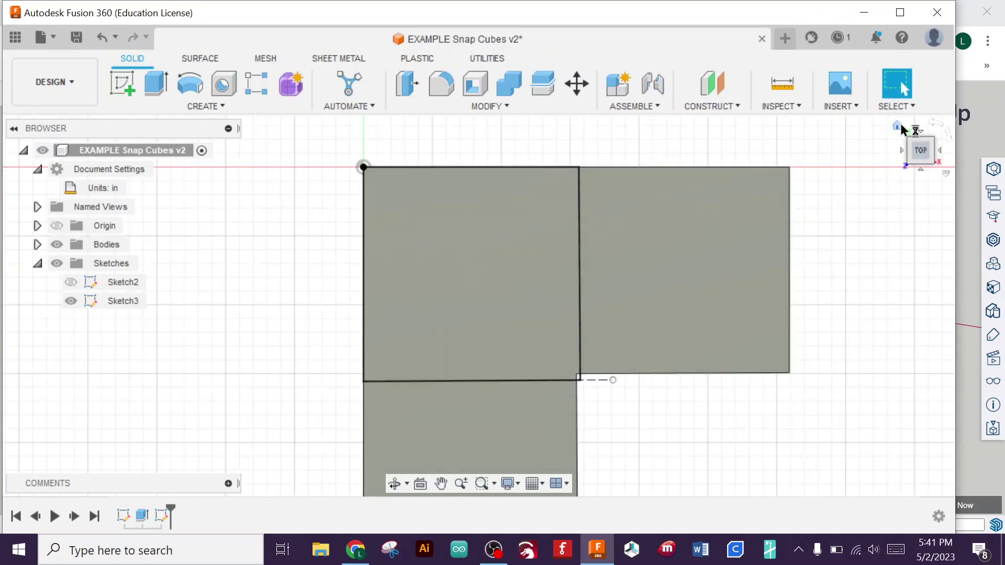
# Step: Extrude the square profile at the corner of the L-shaped body upward by 0.7765 in, joined to the body
pyautogui.click(898, 126)
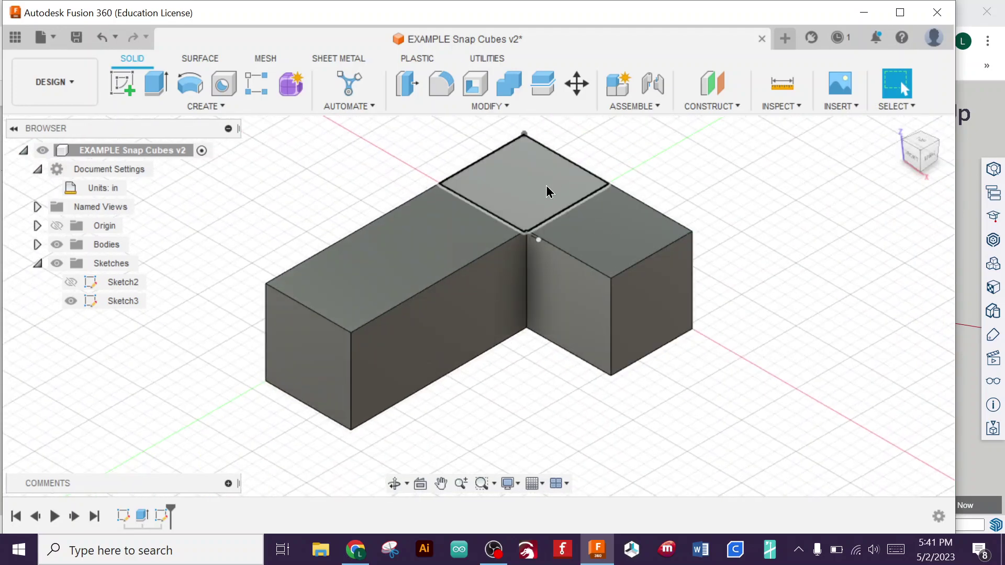
pyautogui.moveTo(533, 389); pyautogui.dragTo(561, 437, button='middle')
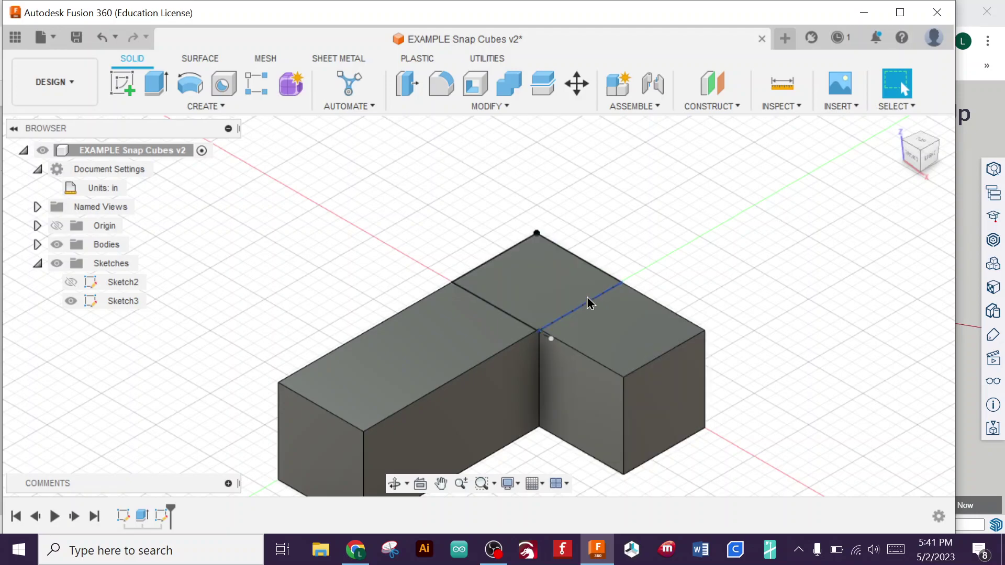
pyautogui.click(155, 82)
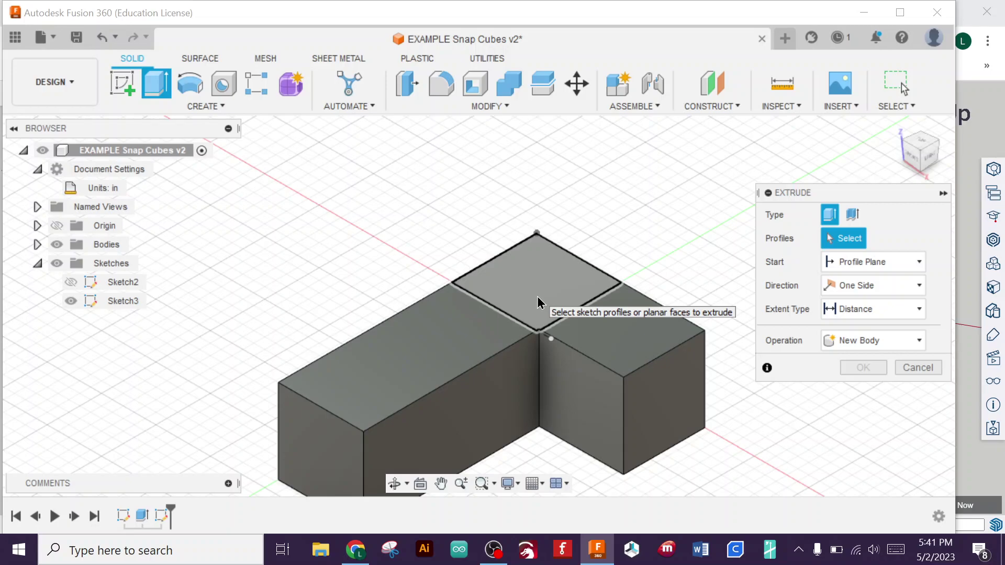
pyautogui.click(538, 299)
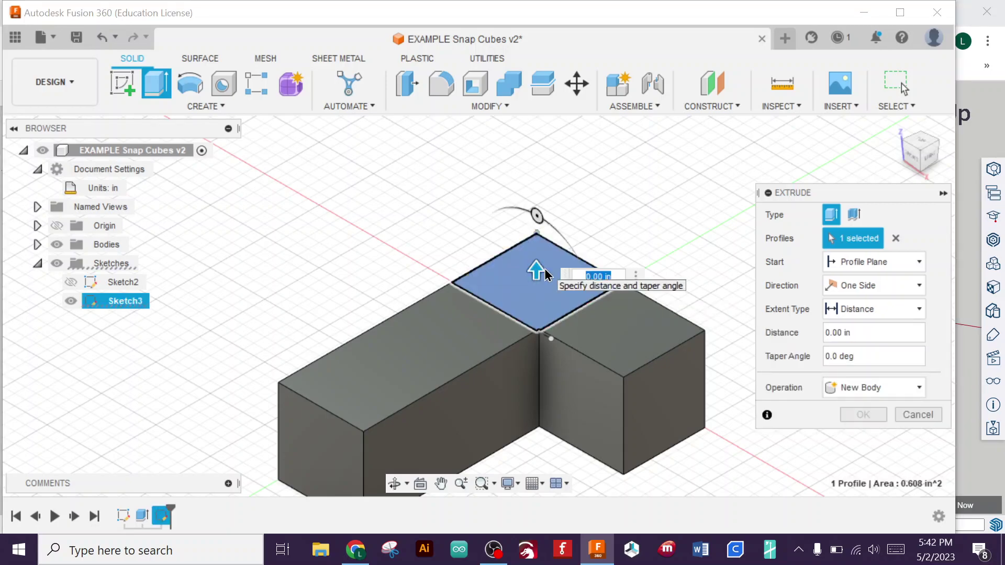
pyautogui.write('0')
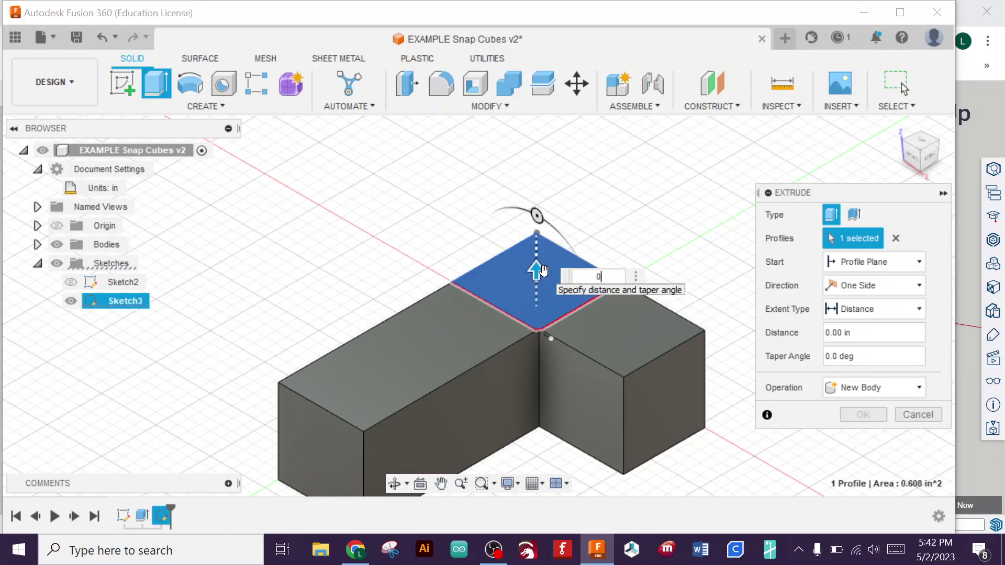
pyautogui.write('.')
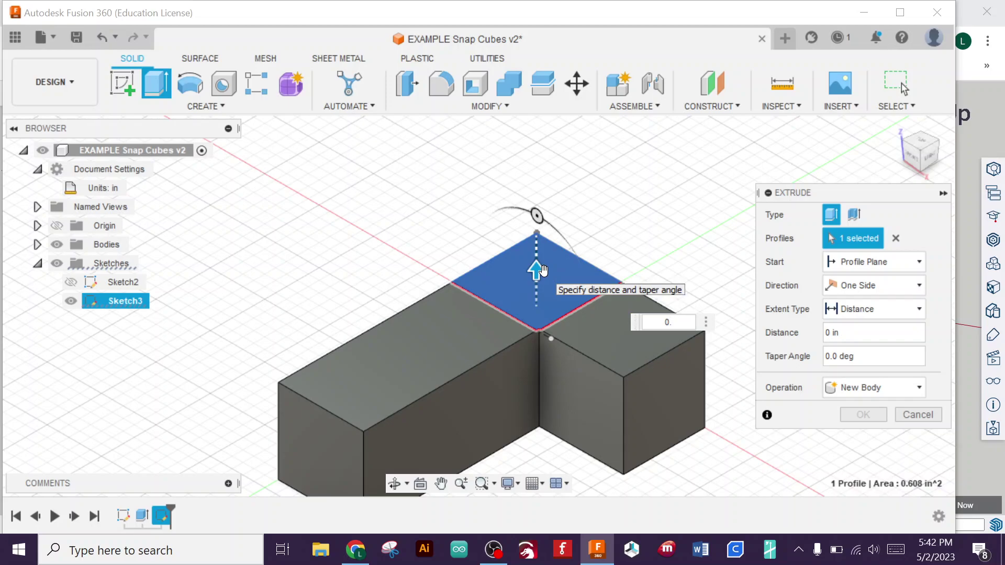
pyautogui.write('7765')
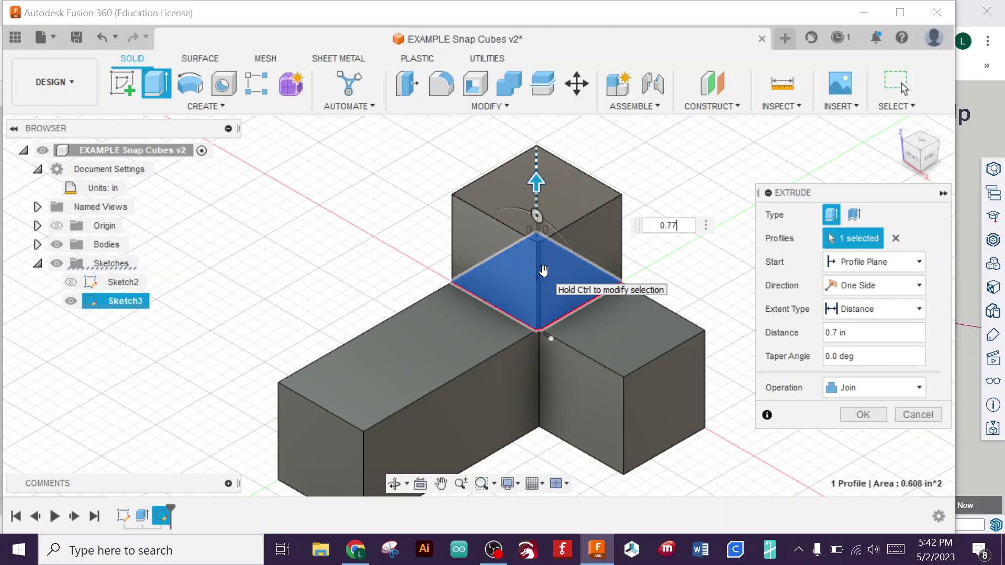
pyautogui.press('Return')
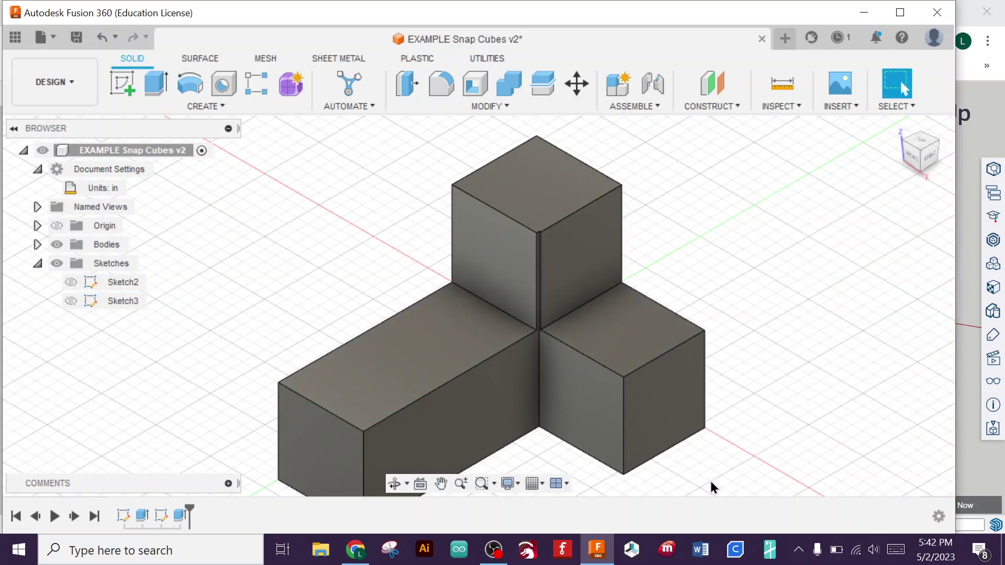
# Step: Inspect the inner corner where the new cube meets the body, and save the design as a new version
pyautogui.scroll(8, 533, 308)
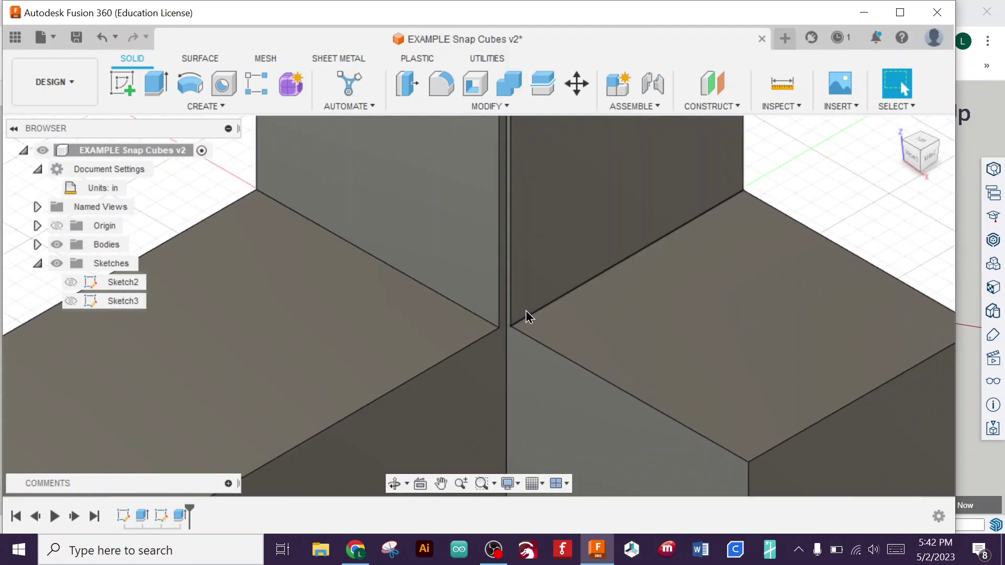
pyautogui.scroll(-6, 498, 335)
pyautogui.scroll(-4, 523, 374)
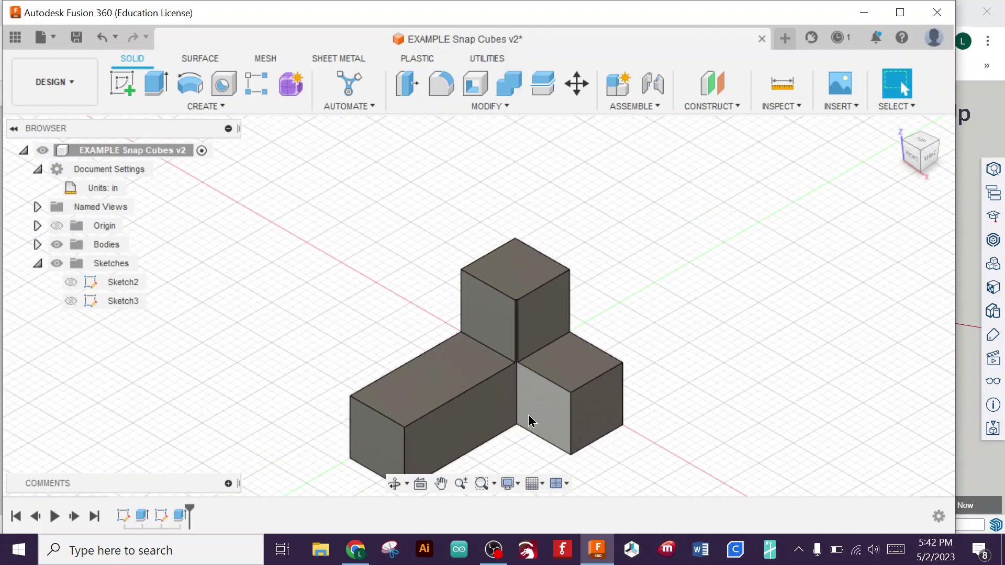
pyautogui.scroll(1, 529, 415)
pyautogui.moveTo(511, 450); pyautogui.dragTo(549, 395, button='middle')
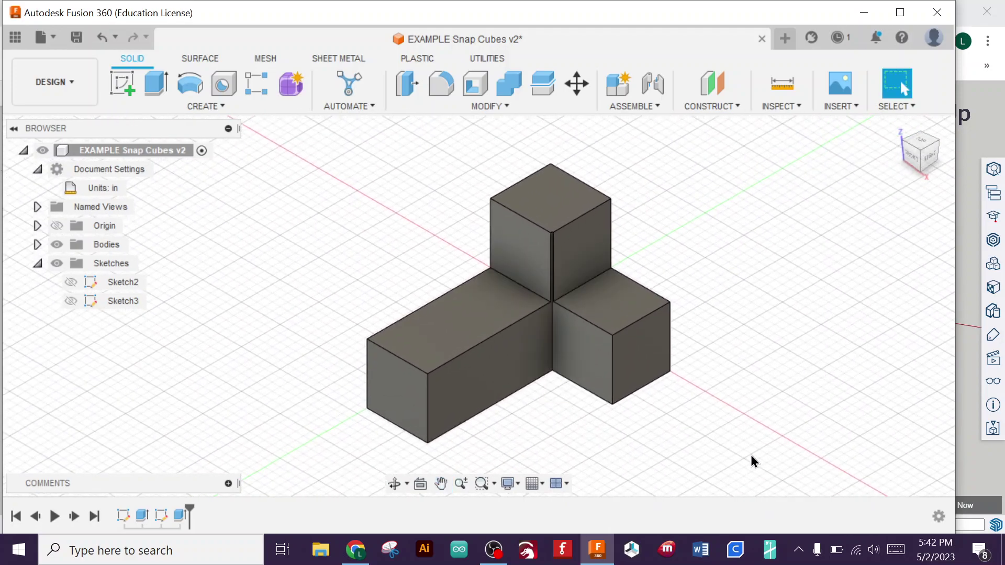
pyautogui.click(77, 37)
pyautogui.click(468, 305)
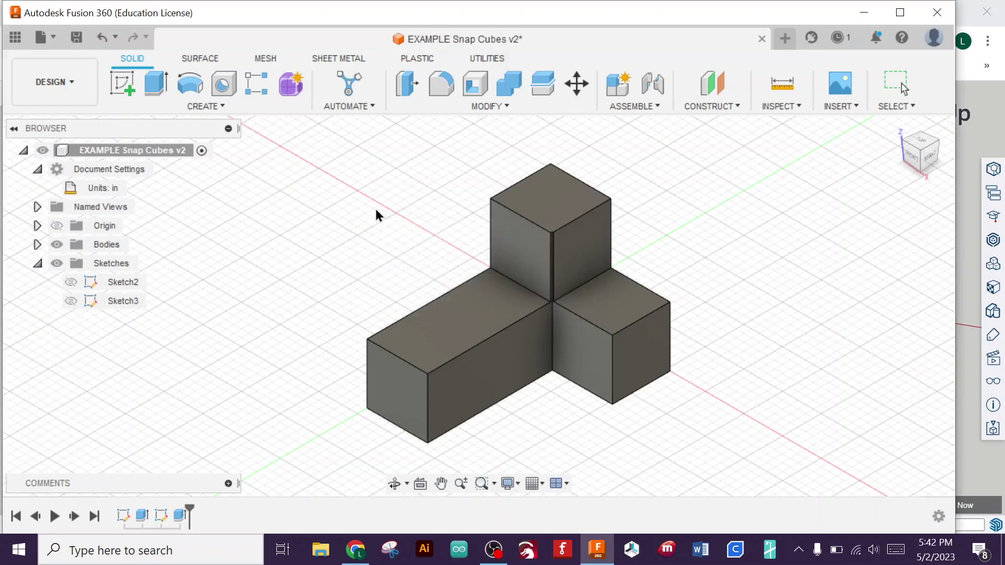
pyautogui.moveTo(322, 155); pyautogui.dragTo(766, 479)
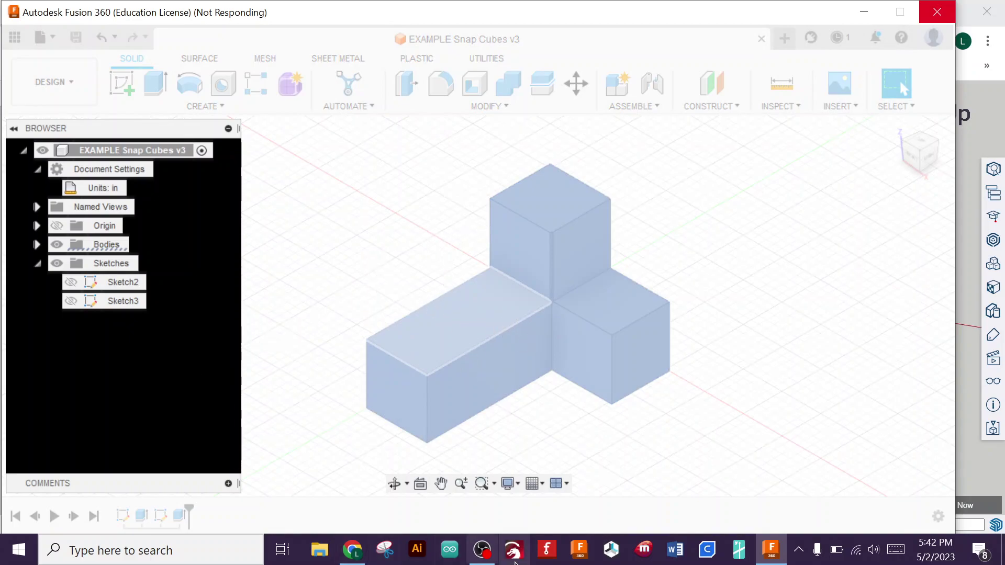
pyautogui.click(482, 551)
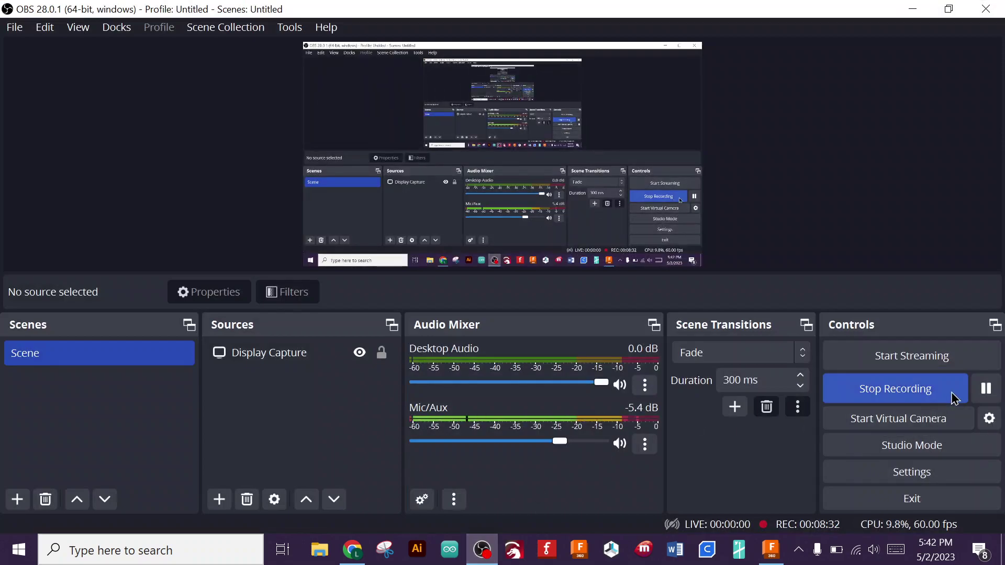
pyautogui.click(986, 390)
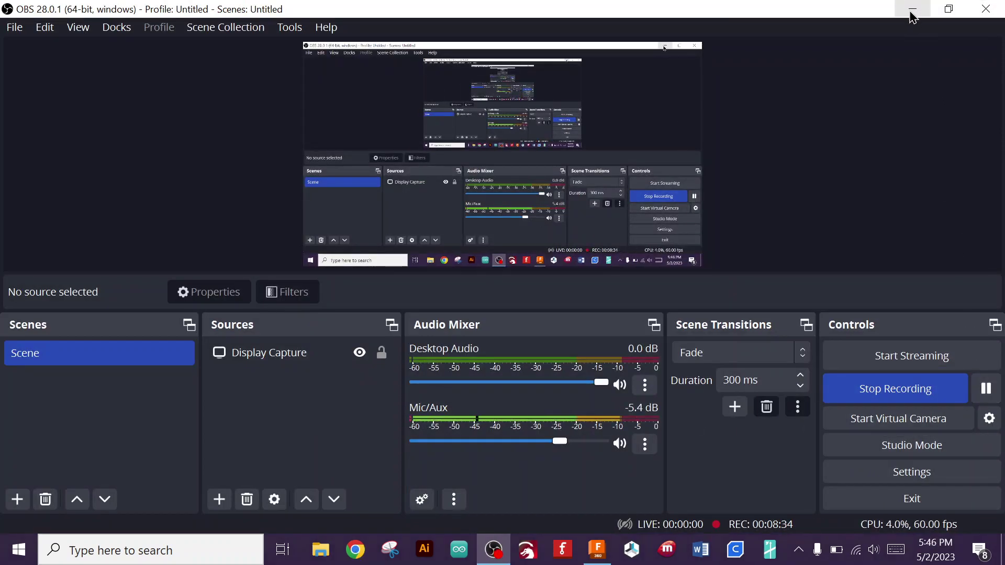
pyautogui.click(913, 9)
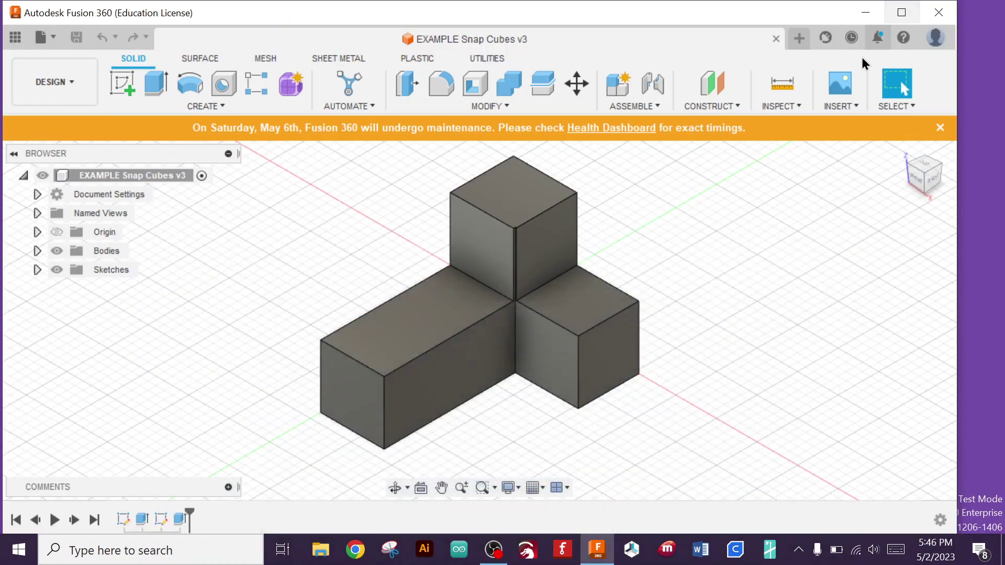
# Step: Select the entire snap-cube model and open the Appearance settings for it
pyautogui.click(405, 340)
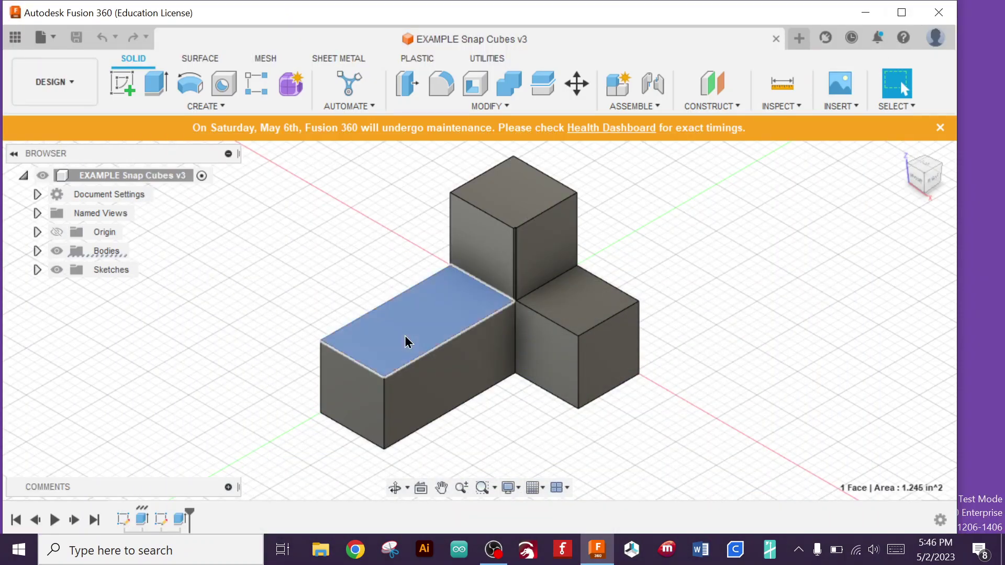
pyautogui.click(406, 361)
pyautogui.click(407, 358)
pyautogui.click(407, 357)
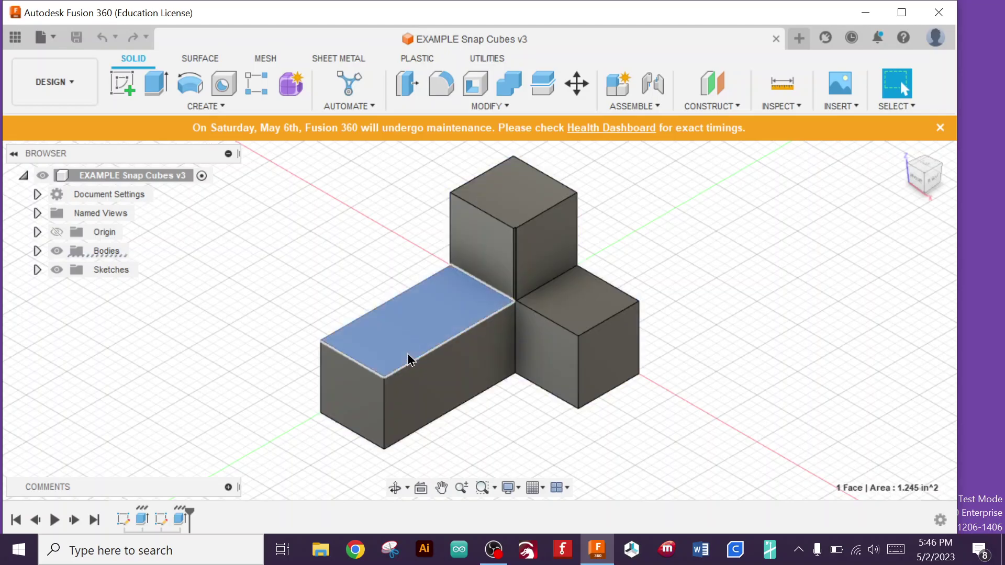
pyautogui.click(407, 356)
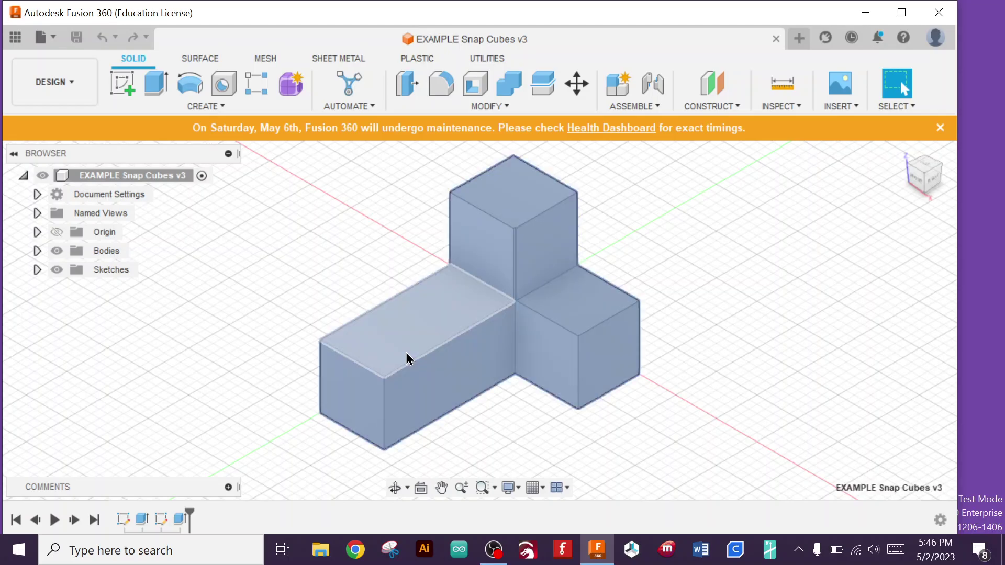
pyautogui.rightClick(471, 377)
pyautogui.click(465, 285)
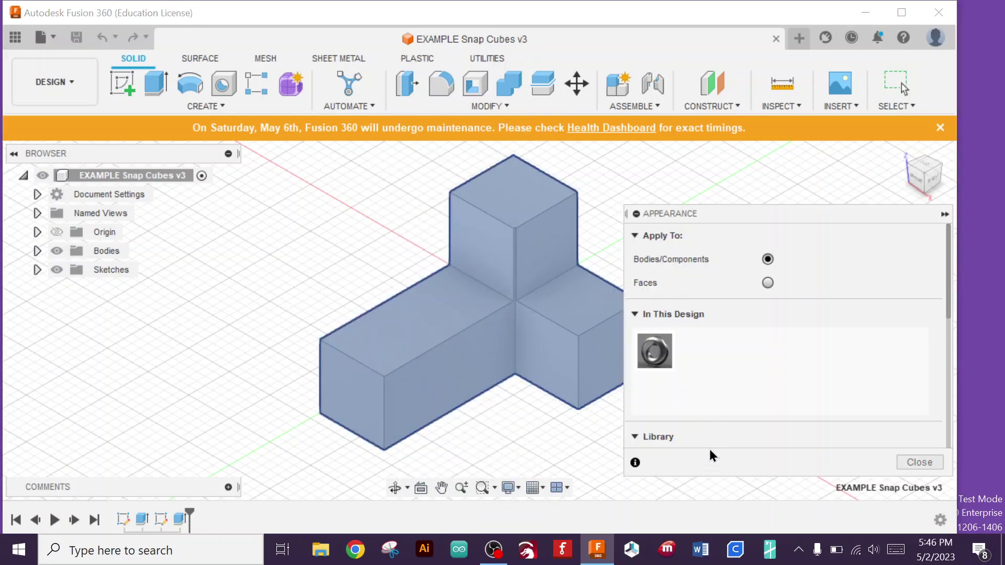
# Step: Apply a transparent glass appearance from the library's Glass, Color Density group to the snap-cube body
pyautogui.click(696, 437)
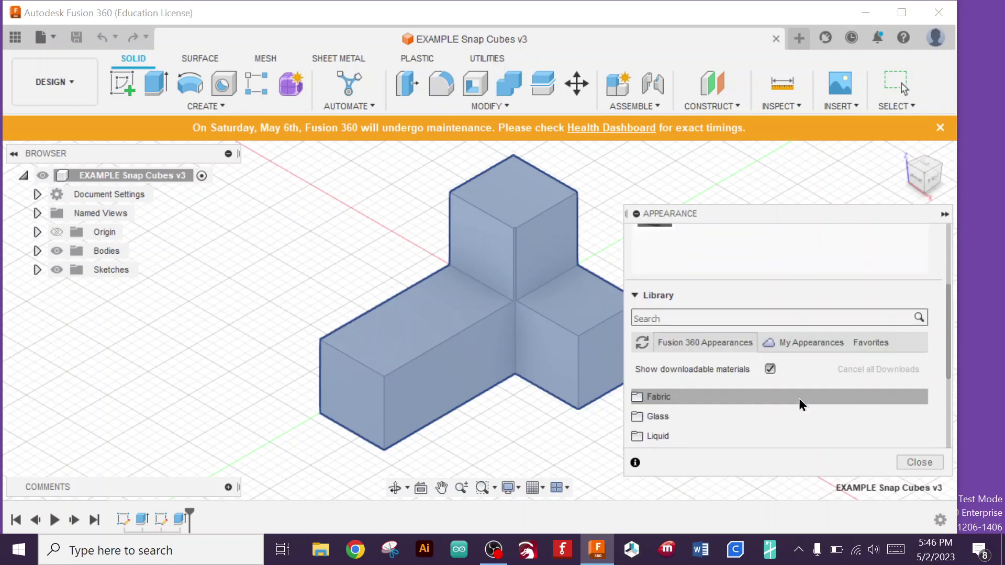
pyautogui.scroll(-3, 791, 408)
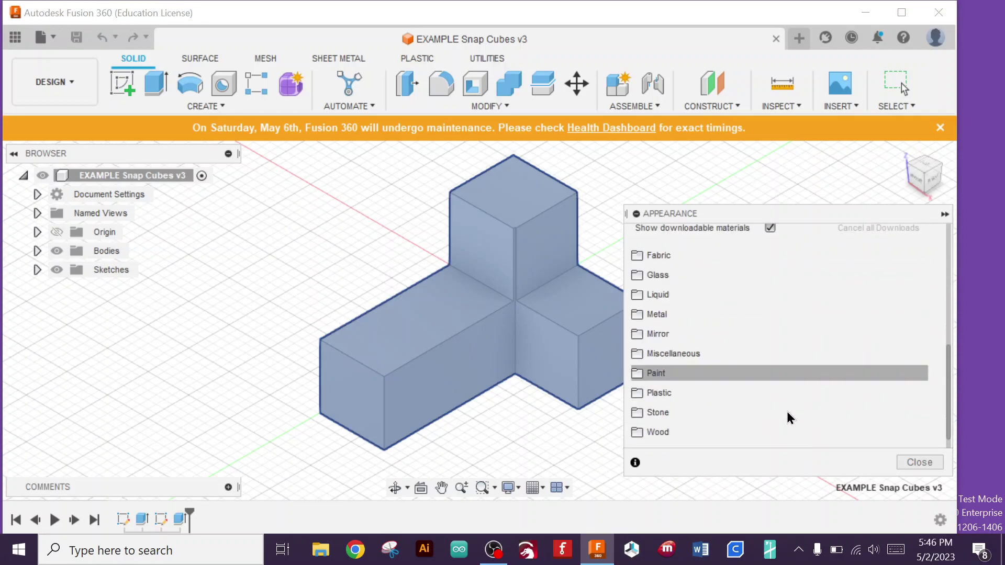
pyautogui.click(655, 277)
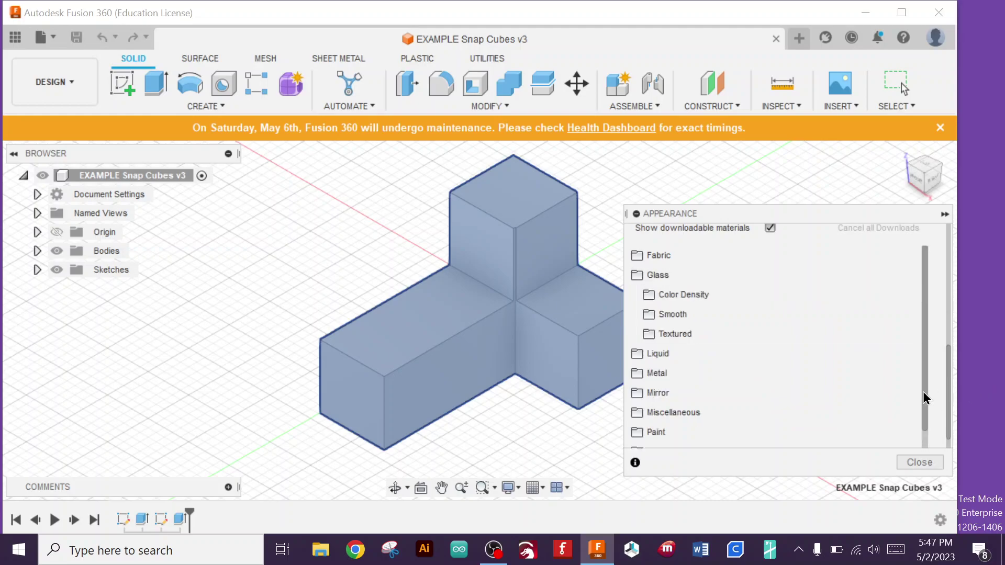
pyautogui.click(683, 296)
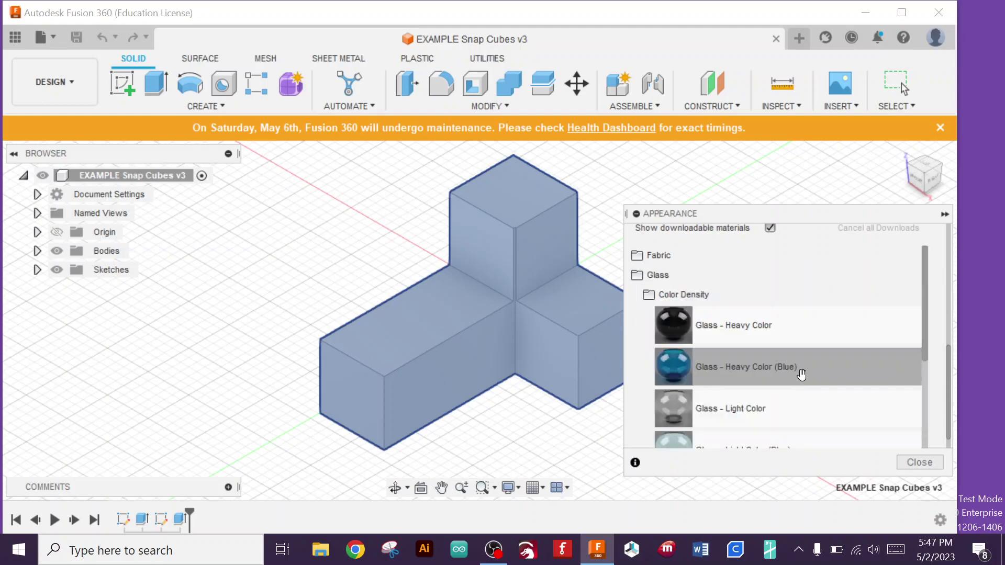
pyautogui.scroll(-3, 785, 367)
pyautogui.scroll(2, 791, 372)
pyautogui.moveTo(660, 313); pyautogui.dragTo(534, 407)
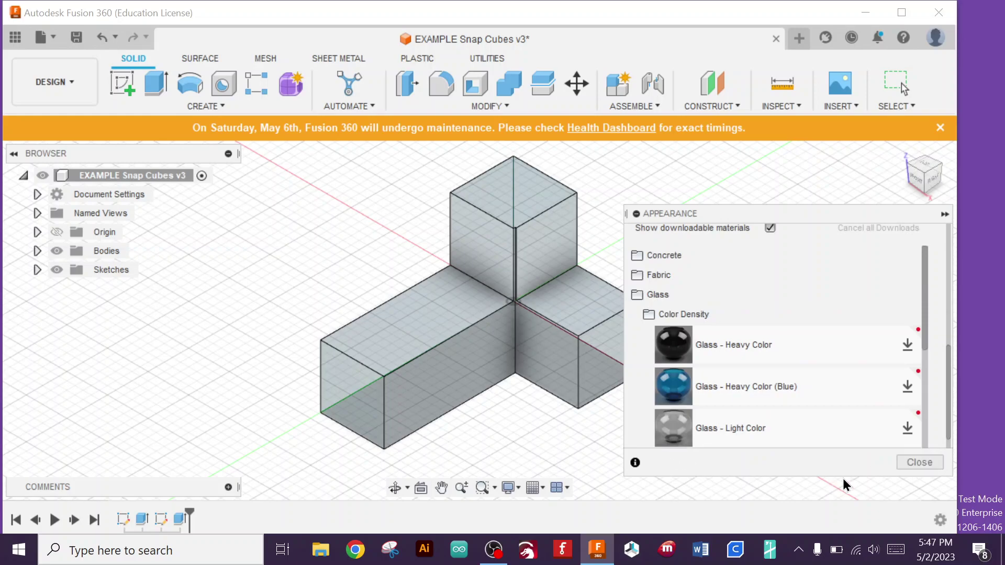
# Step: Apply the Paint - Enamel Glossy (Red) appearance to the snap-cube body, finish the appearance settings and dismiss the maintenance notice
pyautogui.scroll(-8, 702, 346)
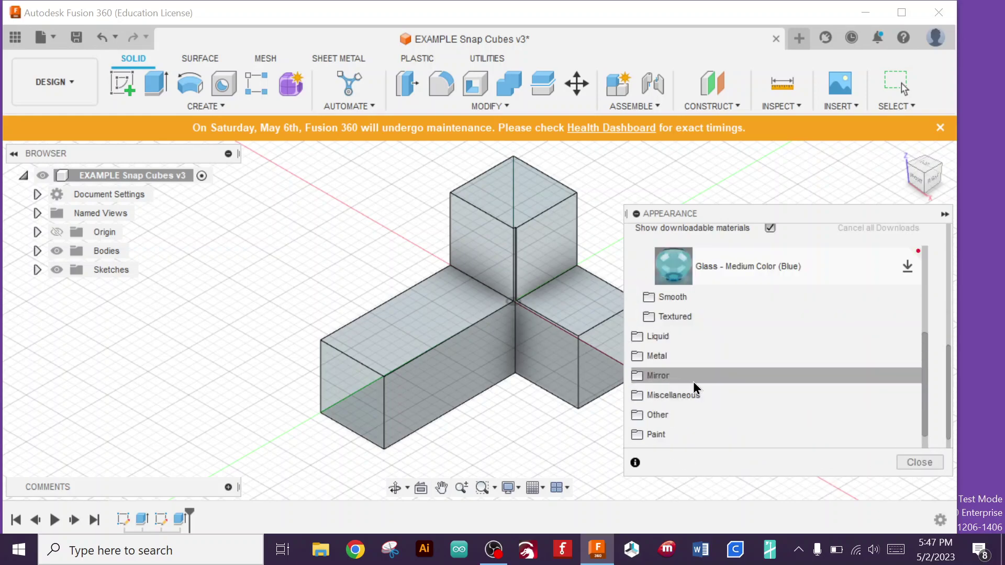
pyautogui.click(662, 354)
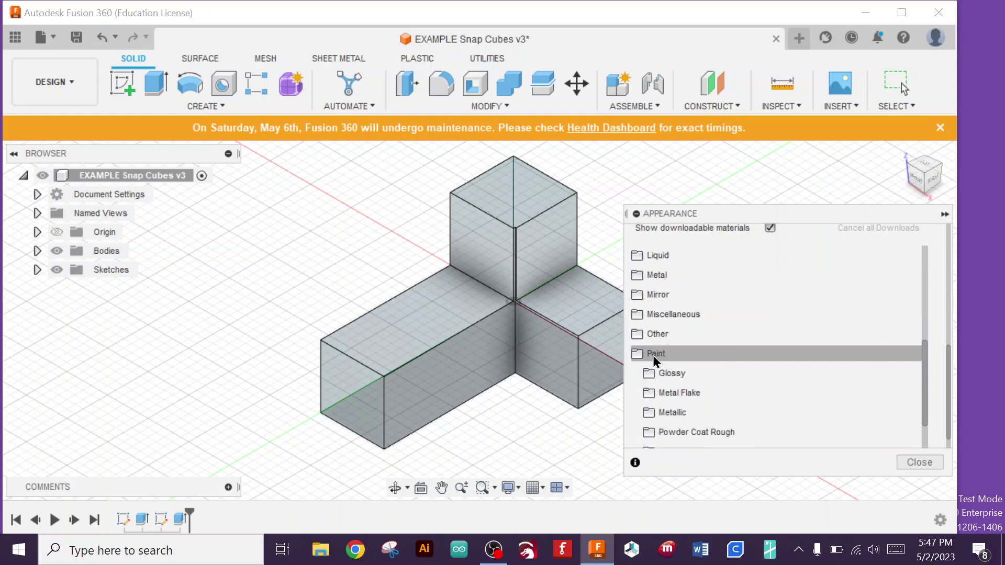
pyautogui.click(696, 373)
pyautogui.scroll(-5, 791, 356)
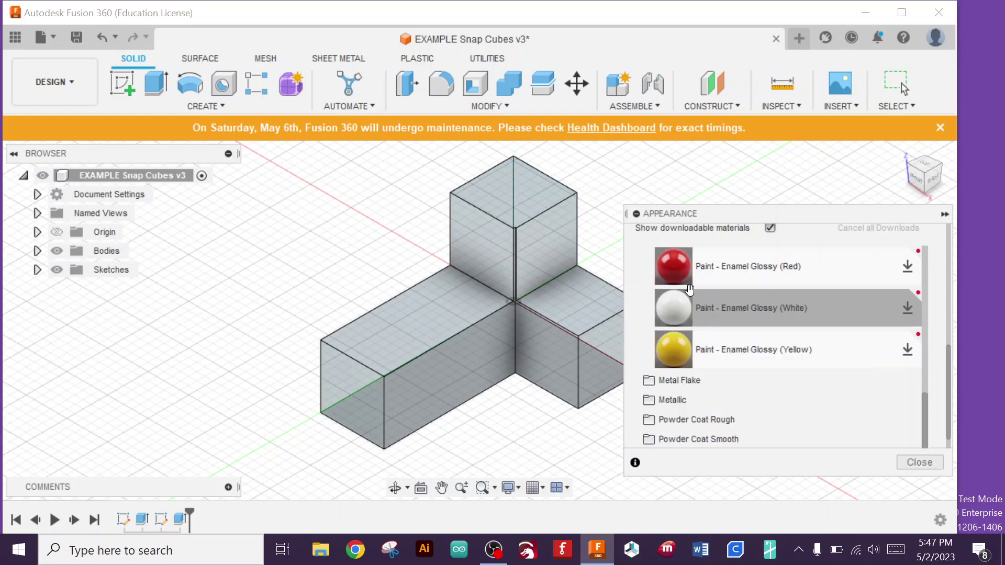
pyautogui.moveTo(669, 269); pyautogui.dragTo(535, 392)
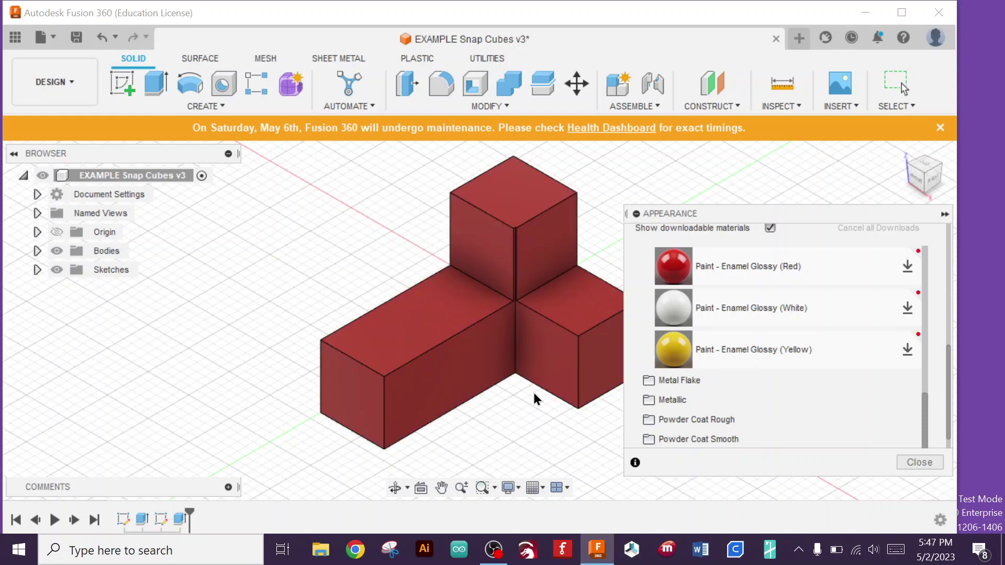
pyautogui.click(927, 462)
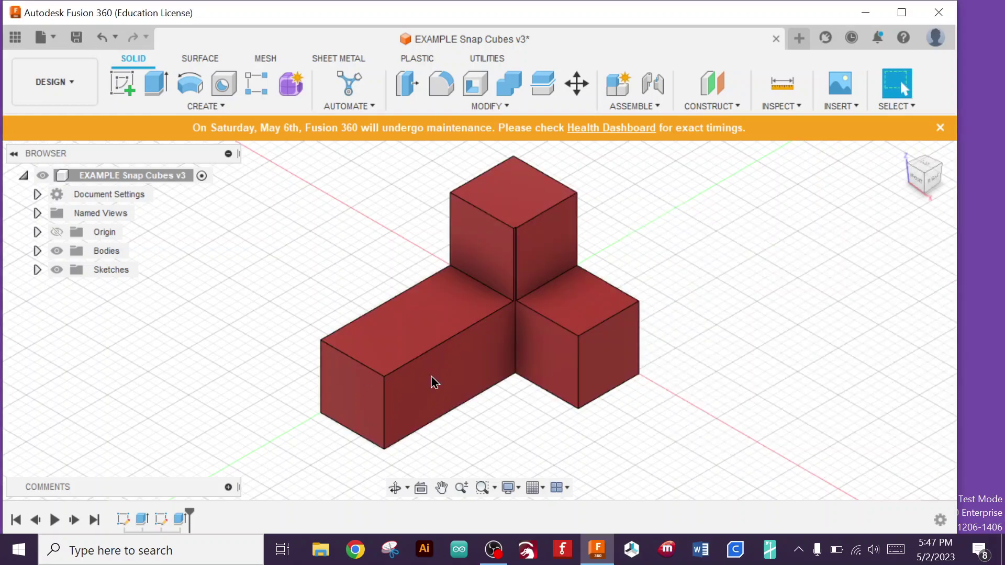
pyautogui.click(940, 129)
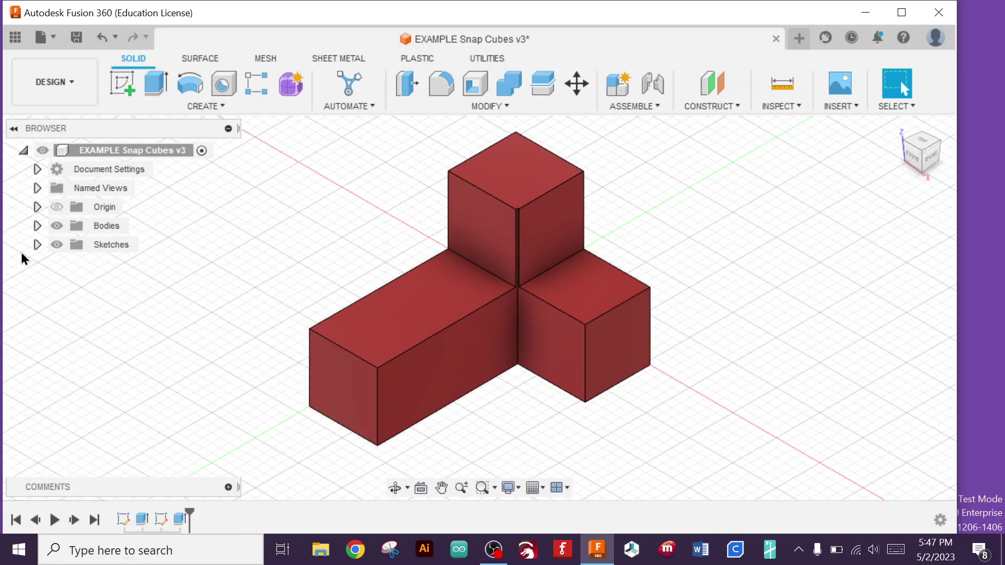
# Step: Expand the list of sketches and display the dimensions of Sketch3 on the model
pyautogui.click(37, 244)
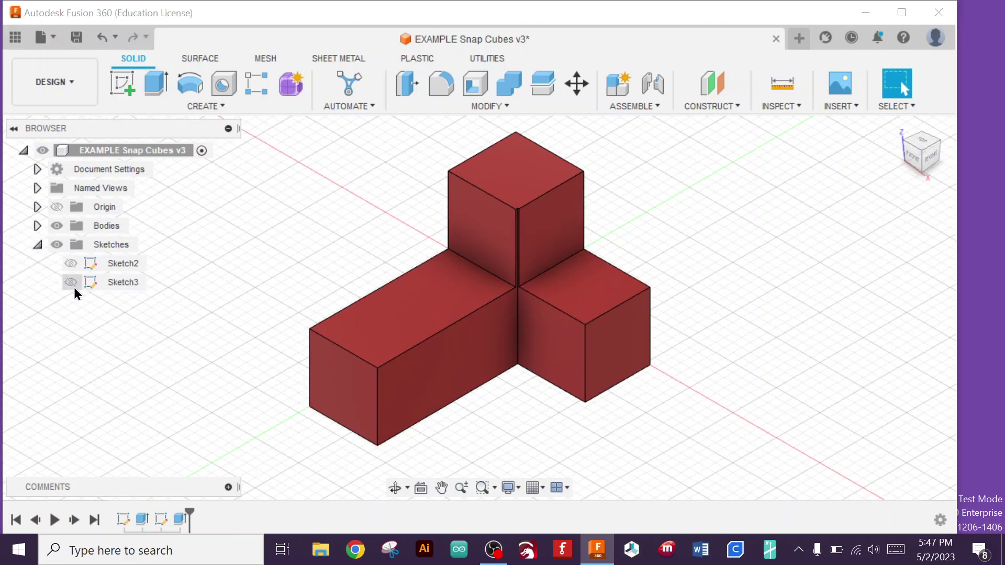
pyautogui.rightClick(121, 284)
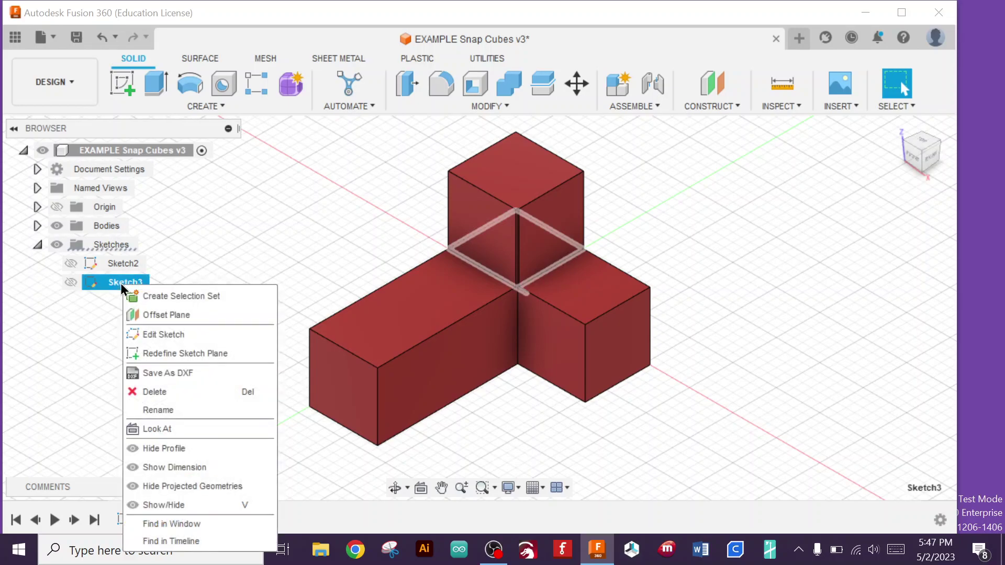
pyautogui.click(180, 466)
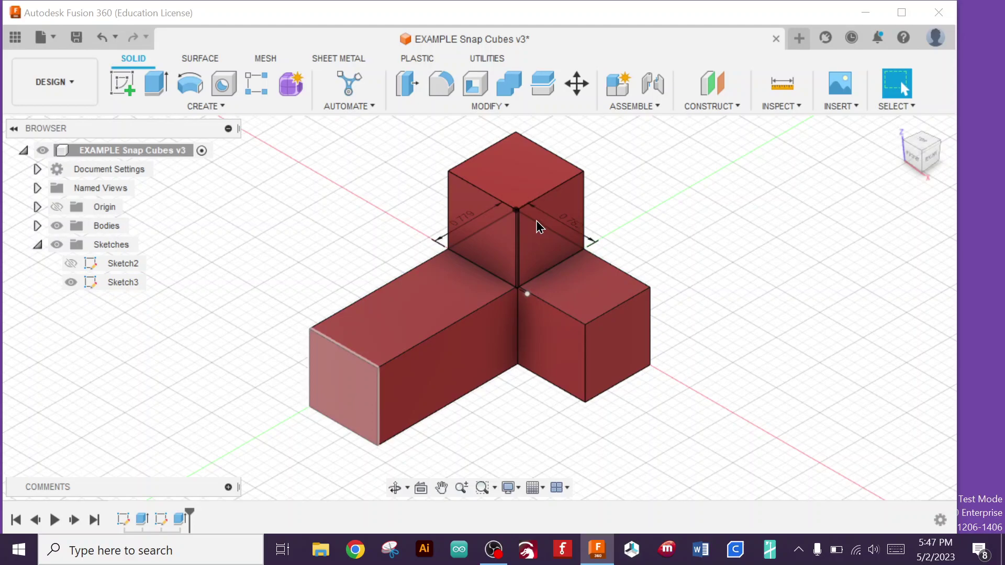
# Step: Make Sketch2 visible with its dimensions, and view the dimensioned model from its opposite side
pyautogui.click(71, 263)
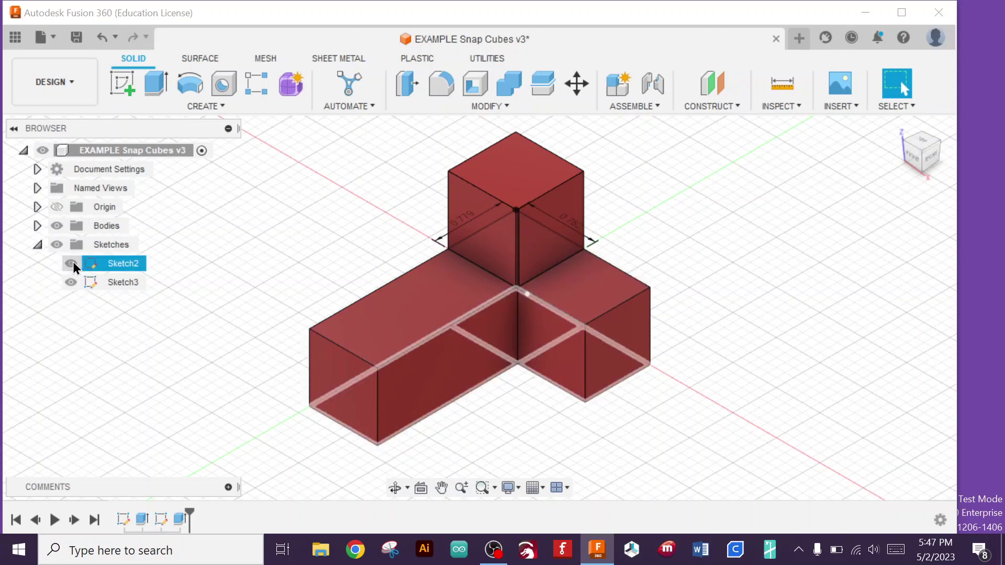
pyautogui.rightClick(118, 265)
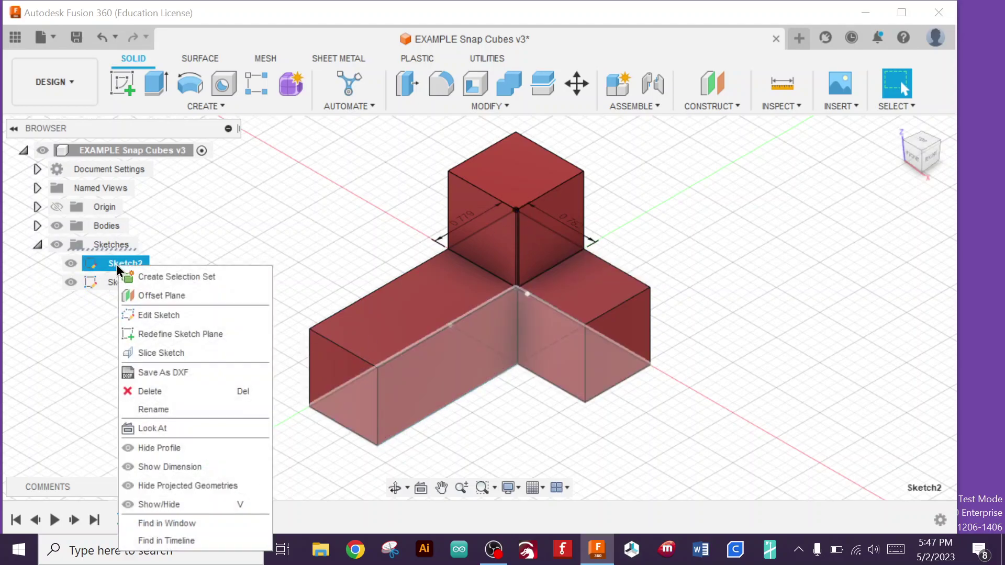
pyautogui.click(184, 467)
pyautogui.moveTo(474, 449); pyautogui.dragTo(507, 428, button='middle')
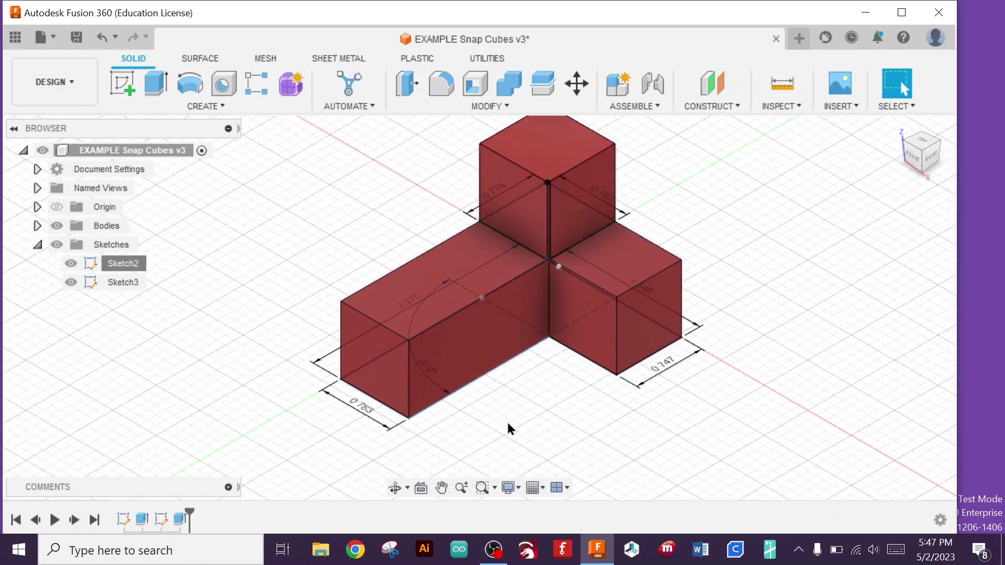
pyautogui.rightClick(550, 413)
pyautogui.click(539, 401)
pyautogui.keyDown('shift'); pyautogui.moveTo(541, 402); pyautogui.dragTo(769, 419, button='middle'); pyautogui.keyUp('shift')
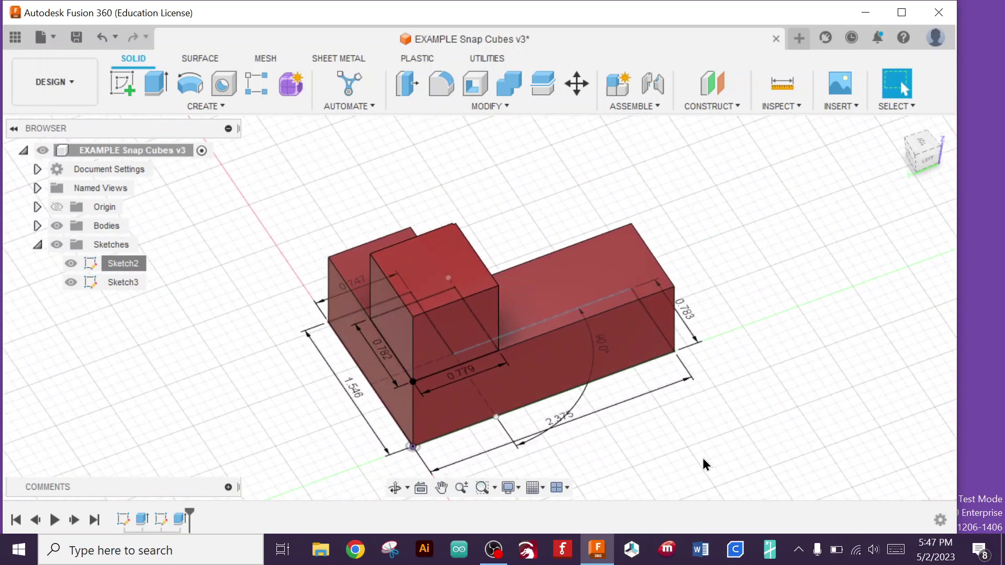
pyautogui.moveTo(754, 451); pyautogui.dragTo(758, 403, button='middle')
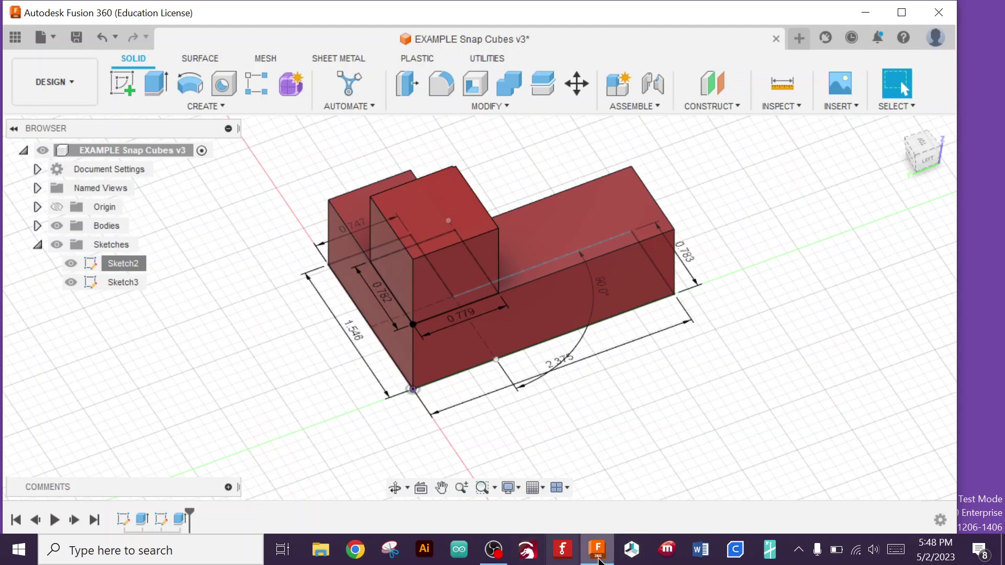
pyautogui.click(495, 556)
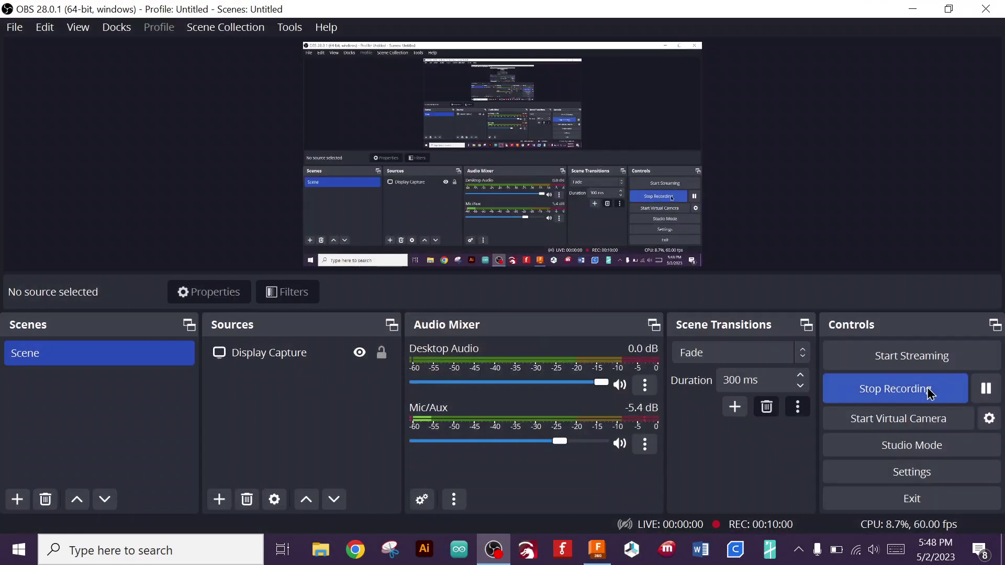